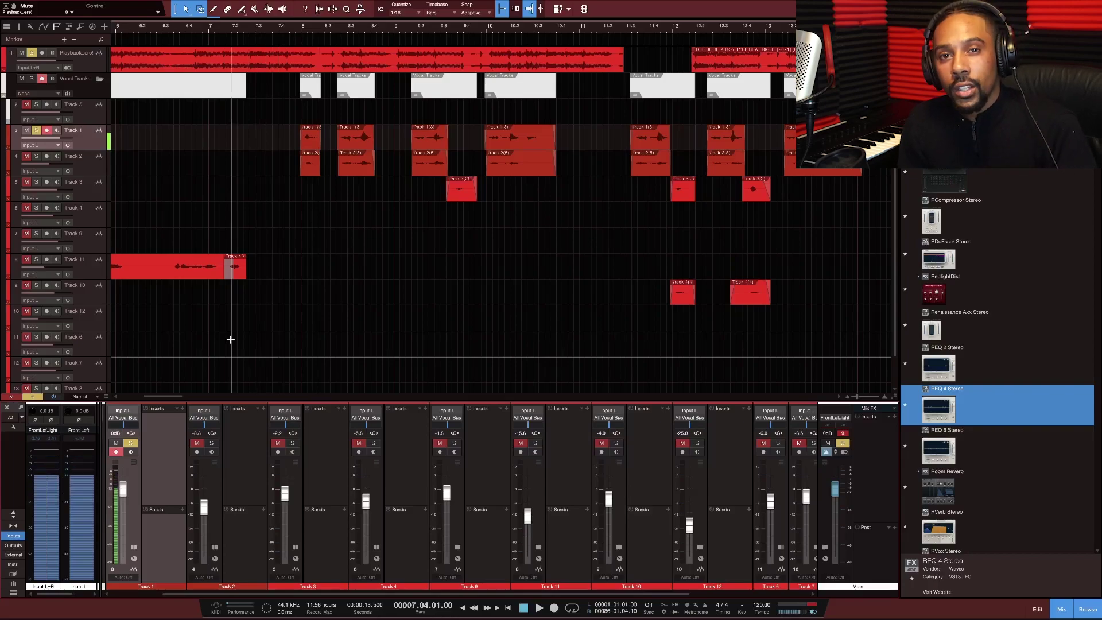
Play and stop the song twice to audition the vocals.
{"action": "key", "text": "space"}
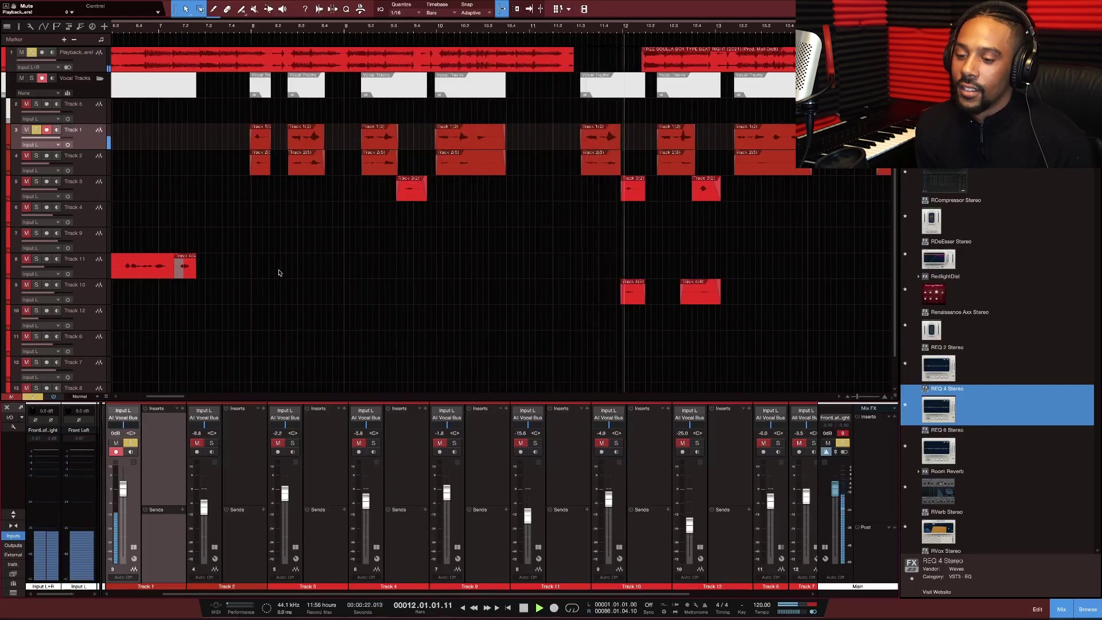
{"action": "key", "text": "space"}
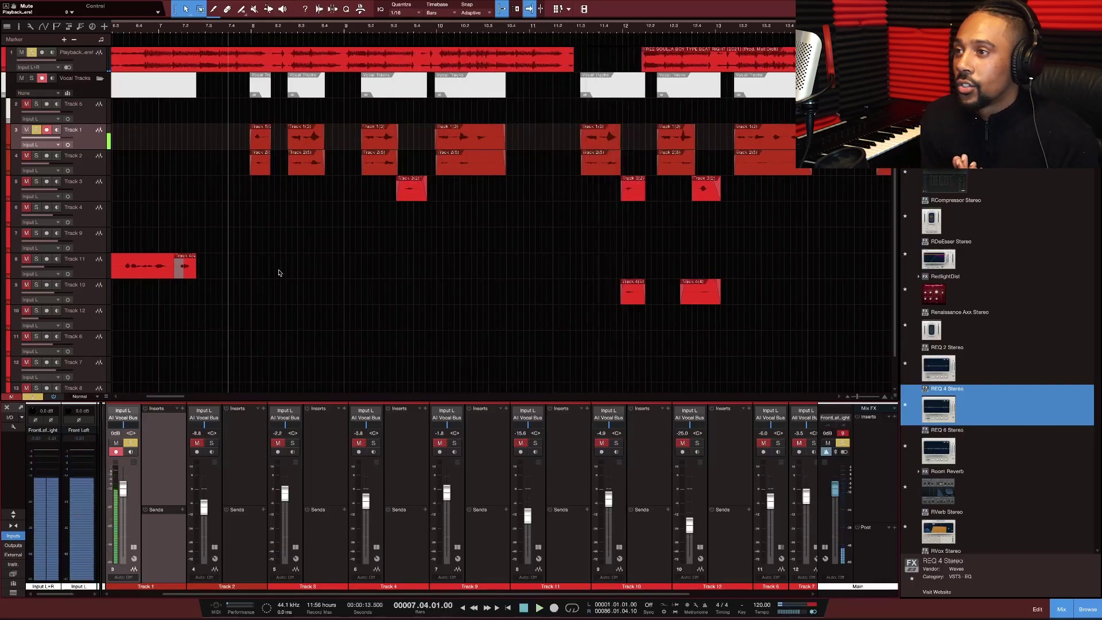
{"action": "left_click", "coordinate": [22, 53]}
{"action": "key", "text": "space"}
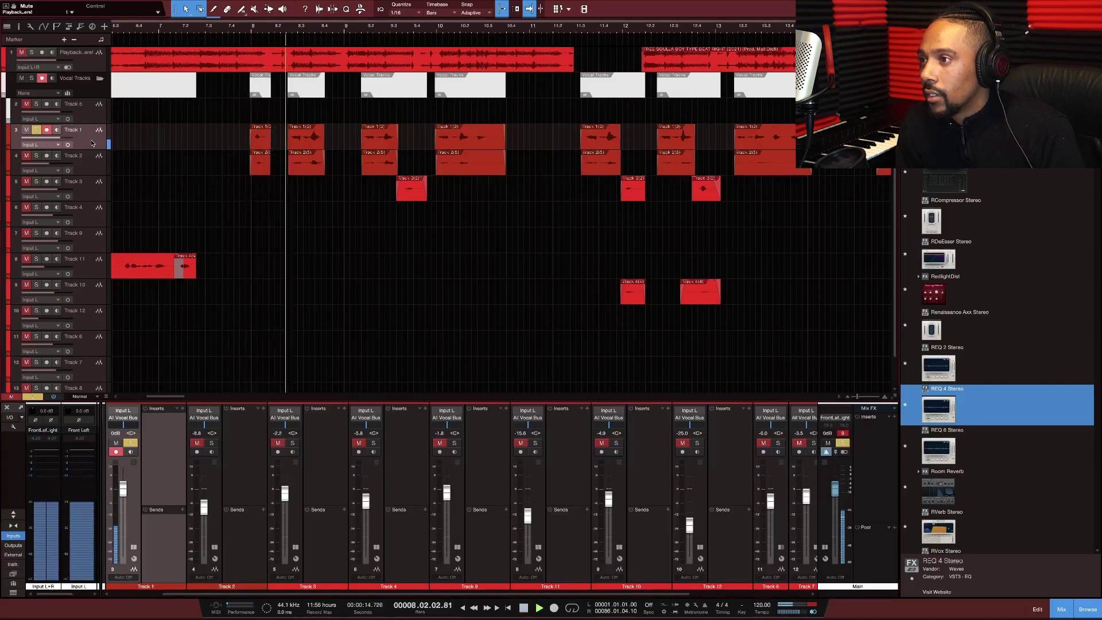
{"action": "key", "text": "space"}
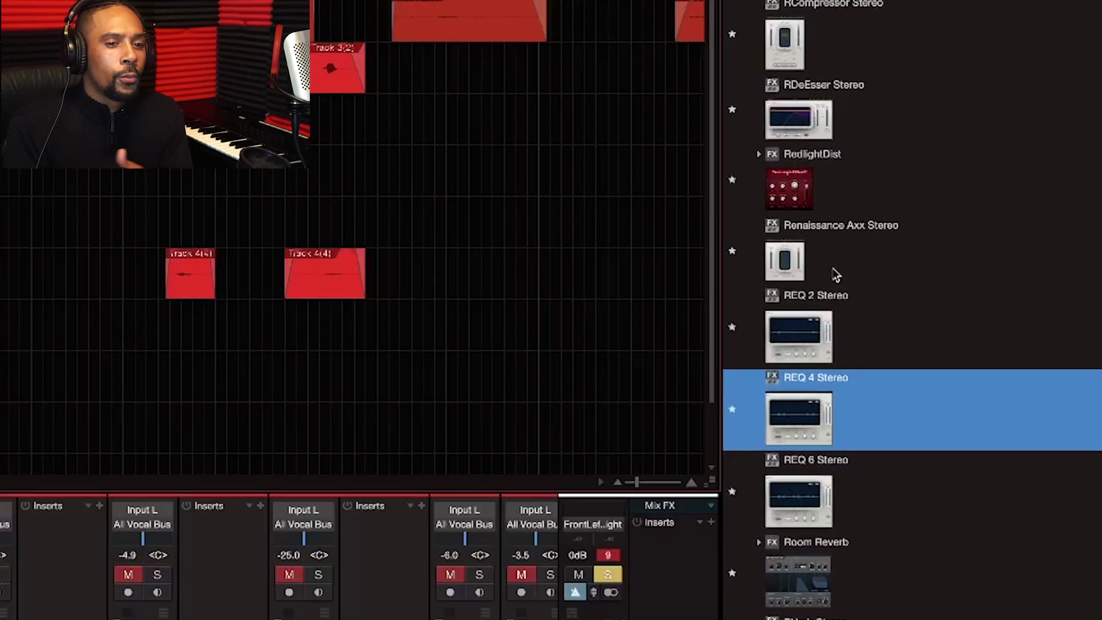
Add REQ 4 Stereo from the Browser to Track 1 and close its window.
{"action": "scroll", "coordinate": [836, 275], "scroll_direction": "down", "scroll_amount": 5}
{"action": "scroll", "coordinate": [837, 307], "scroll_direction": "down", "scroll_amount": 7}
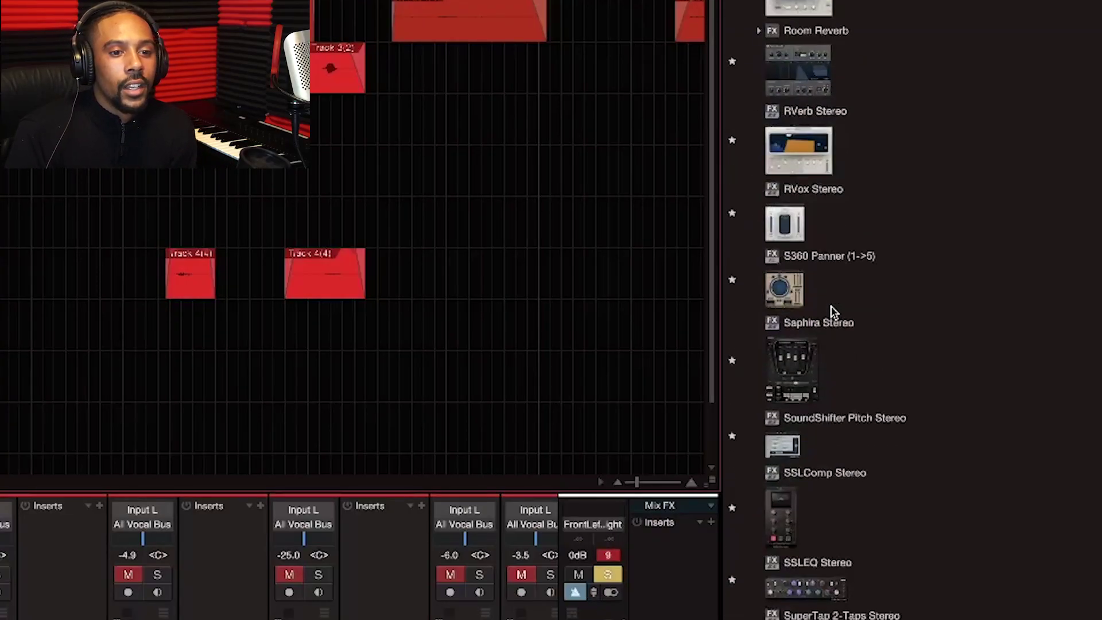
{"action": "scroll", "coordinate": [836, 312], "scroll_direction": "up", "scroll_amount": 6}
{"action": "left_click_drag", "start_coordinate": [812, 180], "coordinate": [166, 427]}
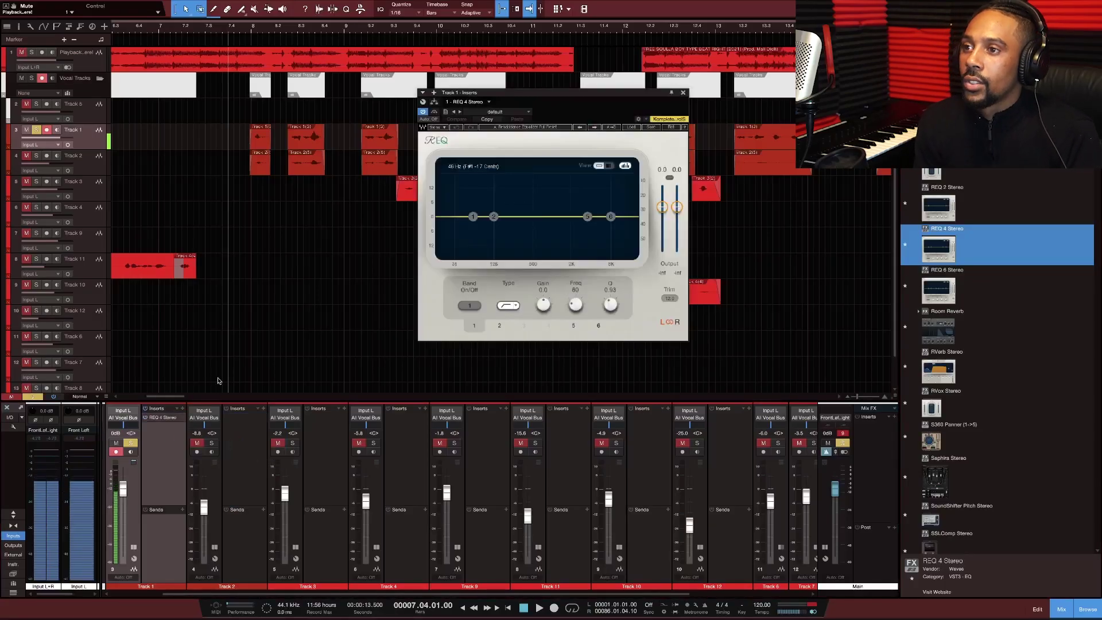
{"action": "left_click", "coordinate": [683, 92]}
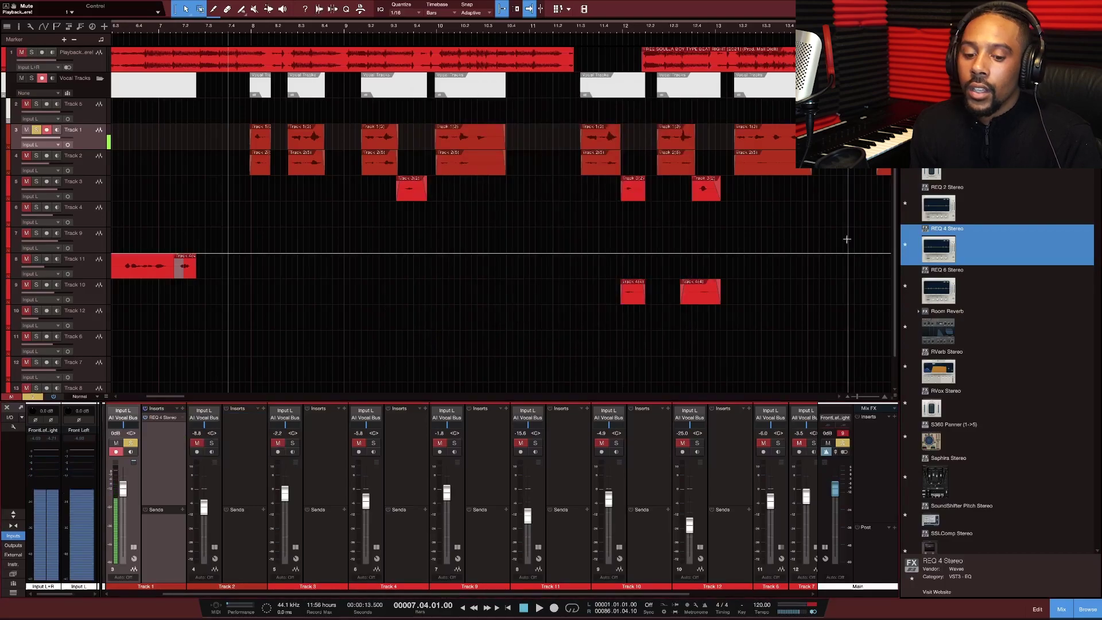
Add Pro EQ to Track 1's next insert slot, opening its editor.
{"action": "scroll", "coordinate": [976, 282], "scroll_direction": "down", "scroll_amount": 10}
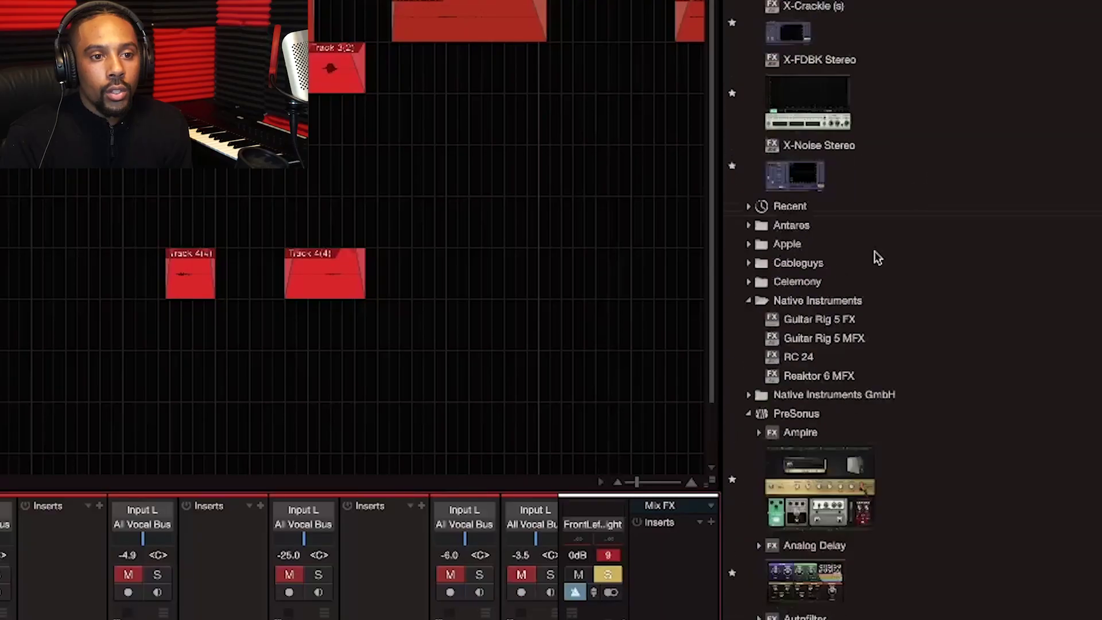
{"action": "scroll", "coordinate": [878, 258], "scroll_direction": "up", "scroll_amount": 5}
{"action": "scroll", "coordinate": [879, 257], "scroll_direction": "down", "scroll_amount": 20}
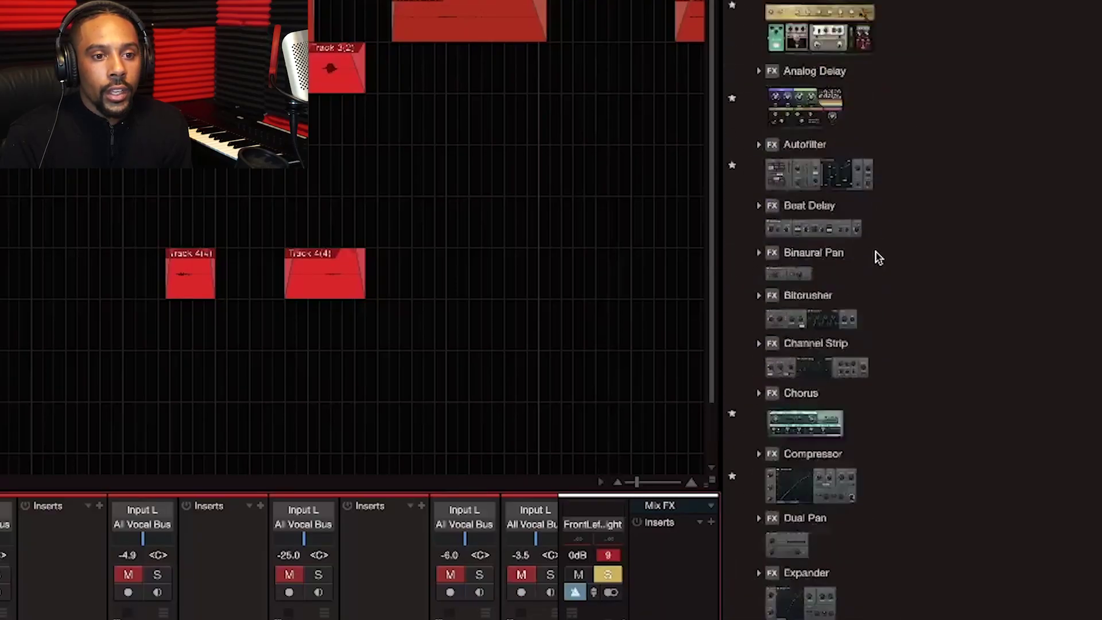
{"action": "scroll", "coordinate": [878, 258], "scroll_direction": "down", "scroll_amount": 10}
{"action": "left_click_drag", "start_coordinate": [801, 256], "coordinate": [171, 448]}
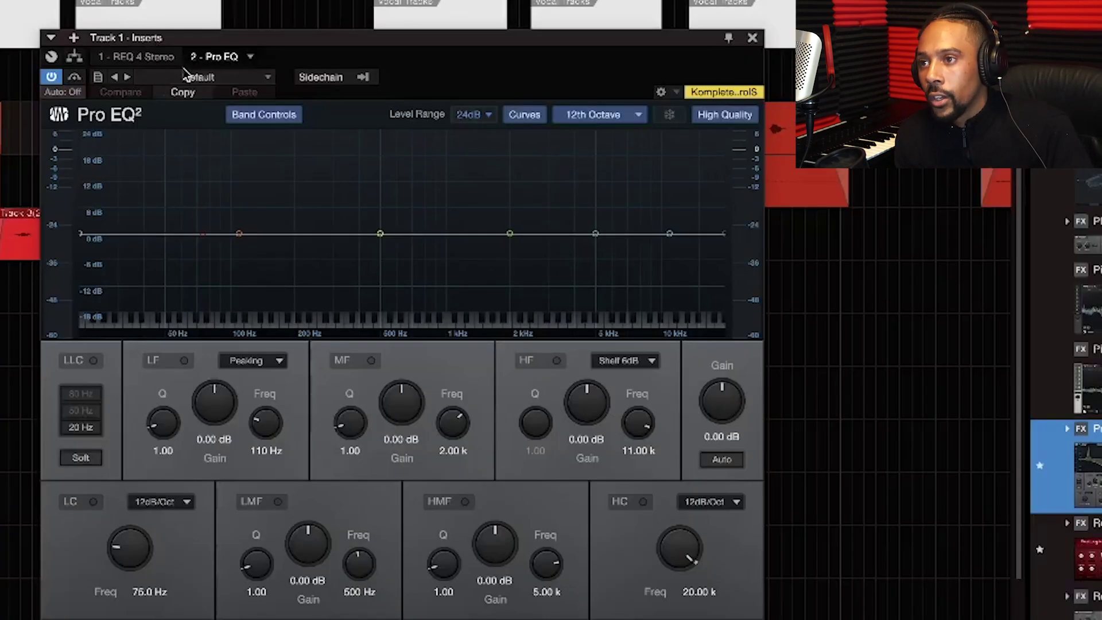
{"action": "left_click", "coordinate": [182, 77]}
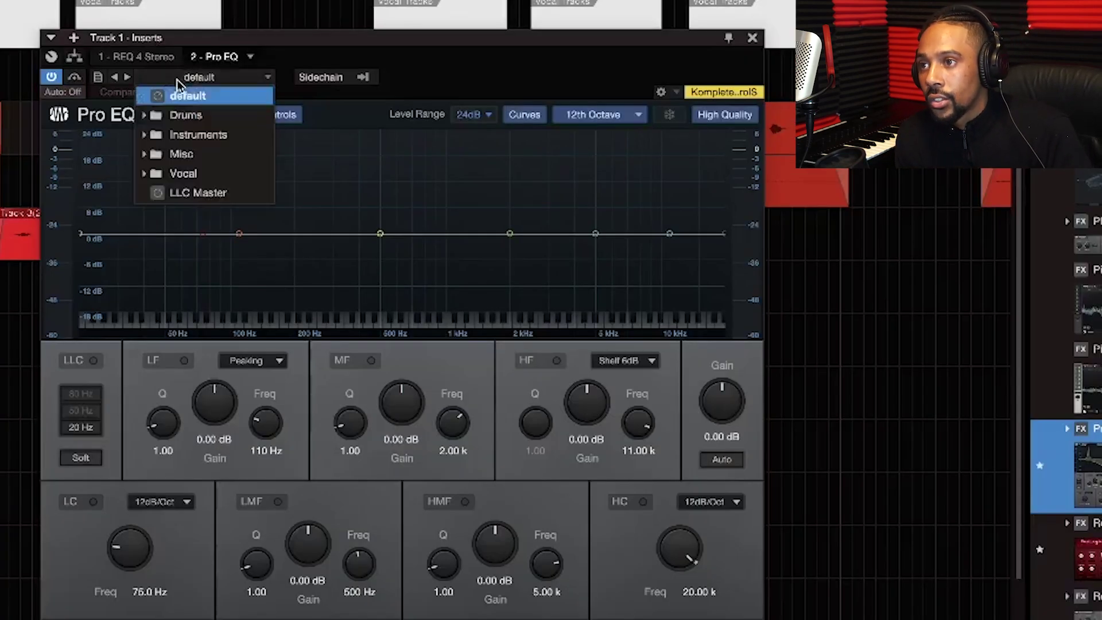
{"action": "left_click", "coordinate": [170, 174]}
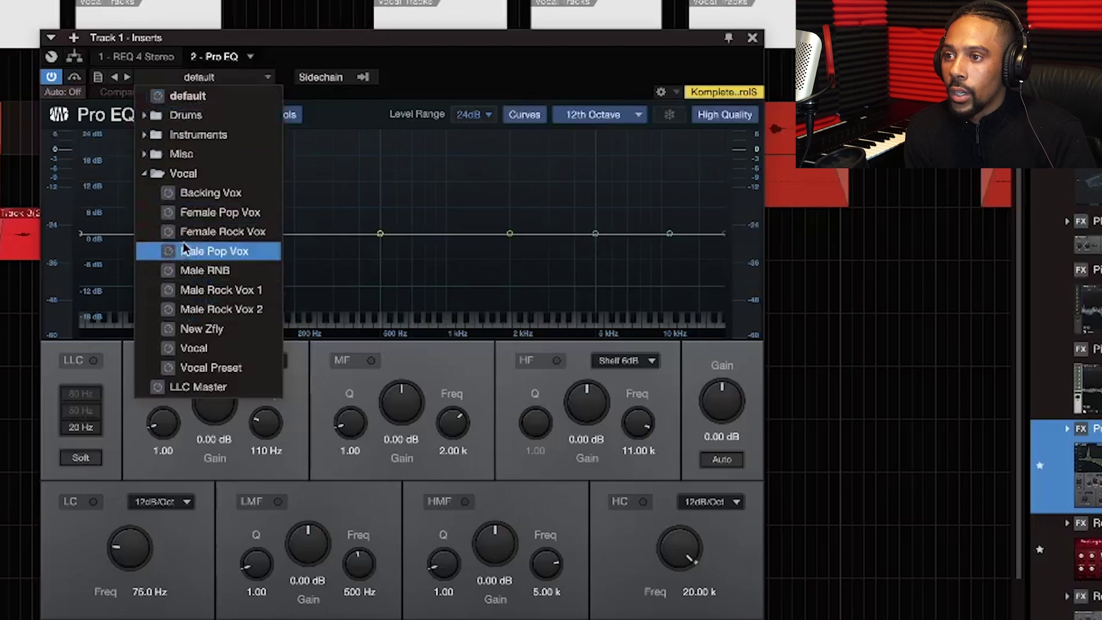
{"action": "left_click", "coordinate": [205, 348]}
{"action": "left_click", "coordinate": [221, 270]}
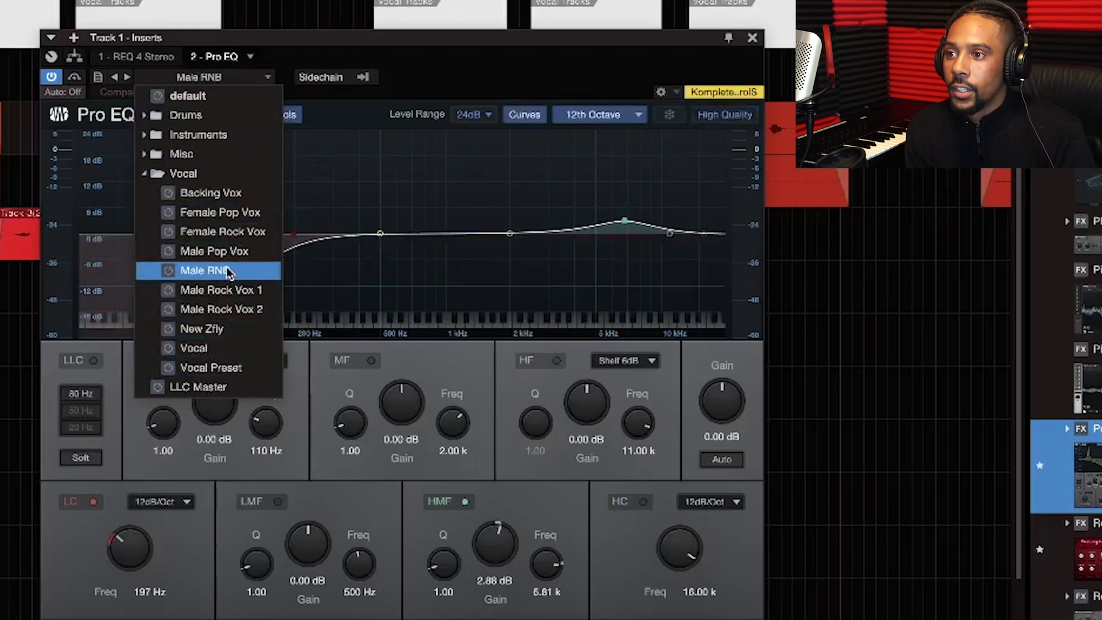
{"action": "left_click", "coordinate": [223, 255]}
{"action": "left_click", "coordinate": [228, 239]}
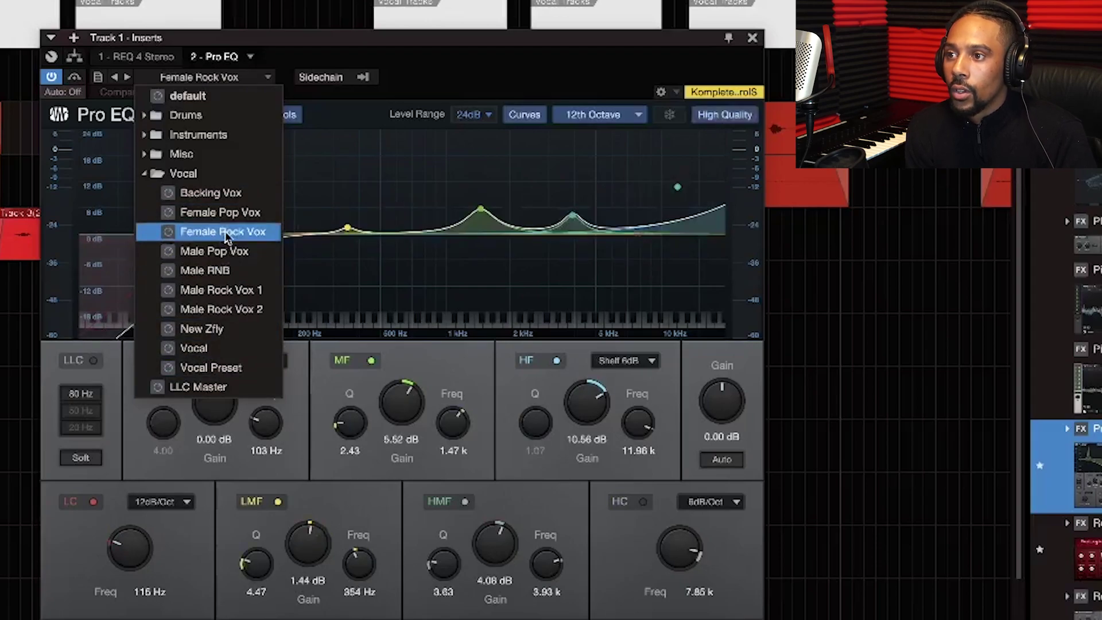
{"action": "left_click", "coordinate": [212, 193]}
{"action": "left_click", "coordinate": [190, 233]}
{"action": "left_click", "coordinate": [199, 252]}
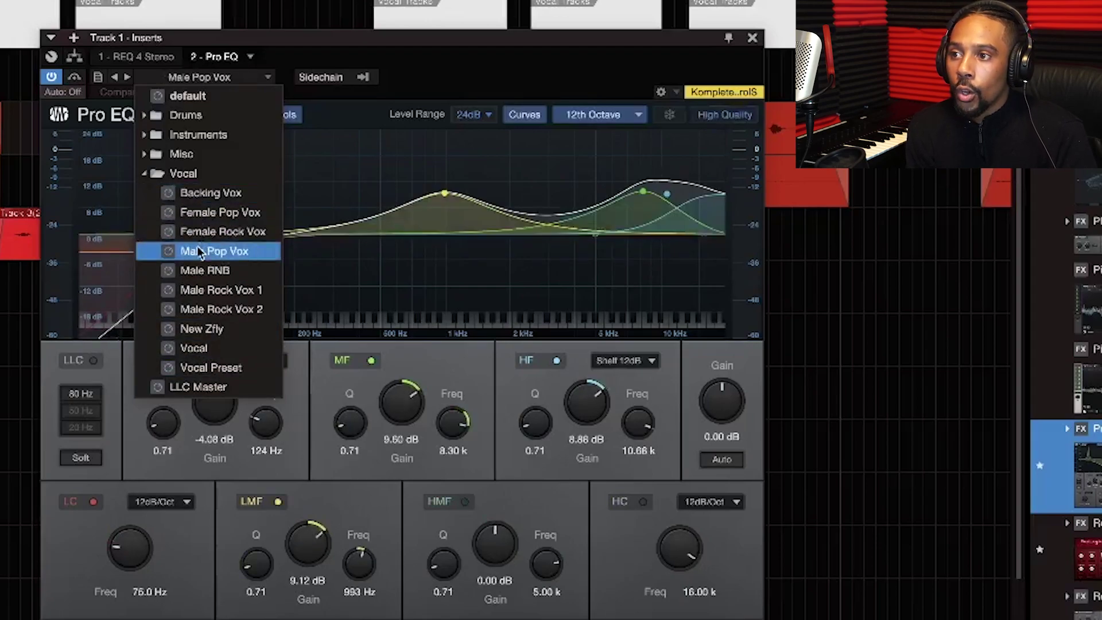
{"action": "left_click", "coordinate": [147, 175]}
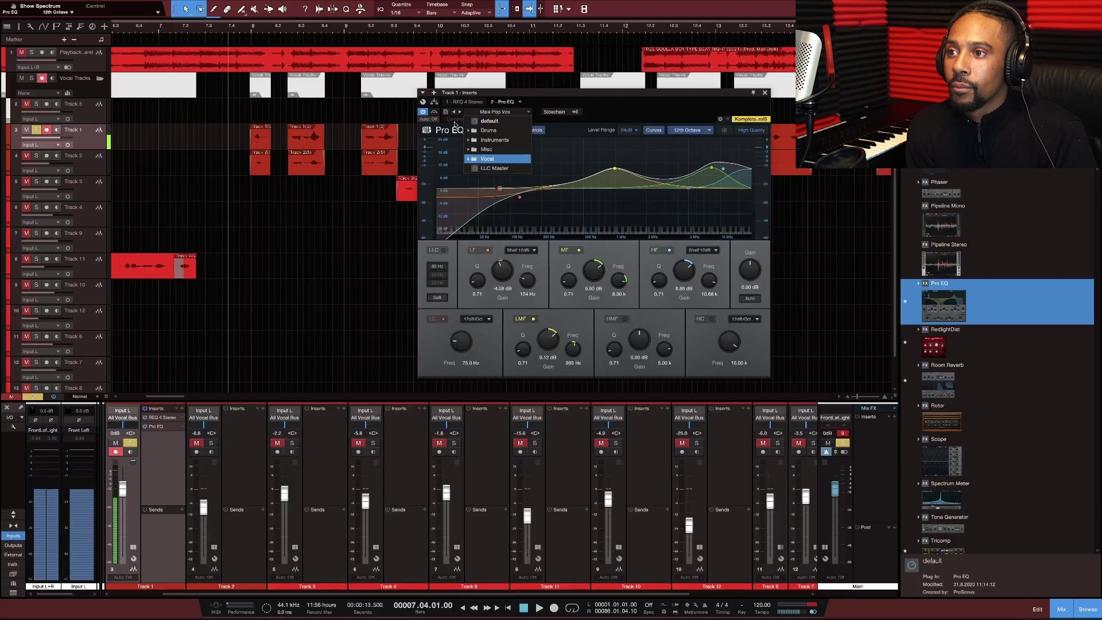
{"action": "left_click", "coordinate": [188, 96]}
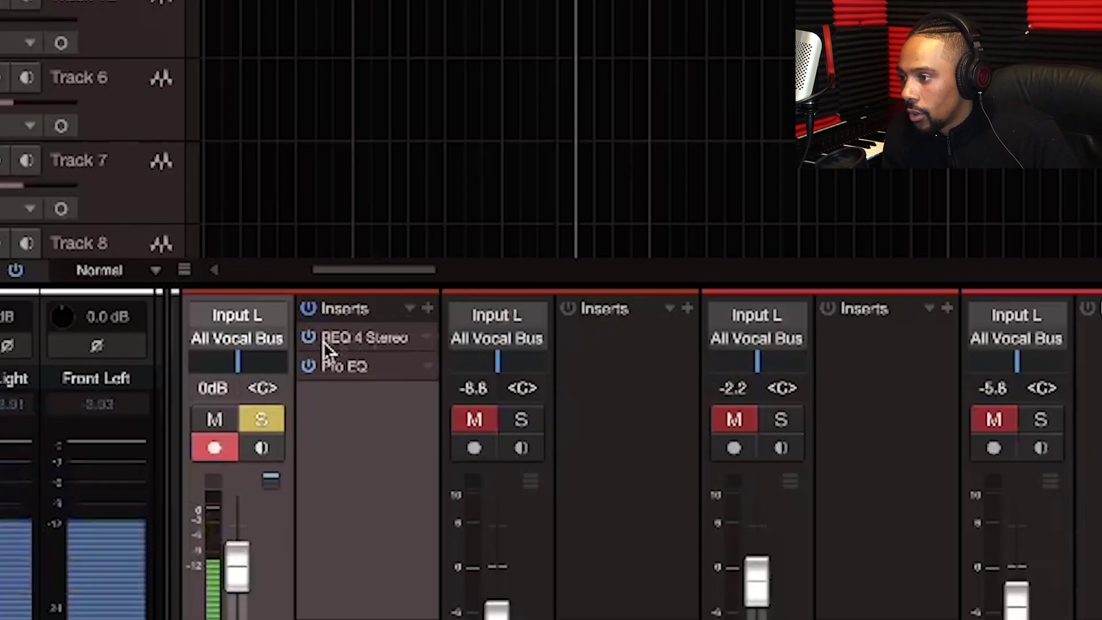
Bypass REQ 4, audition the vocal, and enable Pro EQ's 12 dB/Oct low cut at 131 Hz.
{"action": "left_click", "coordinate": [308, 337]}
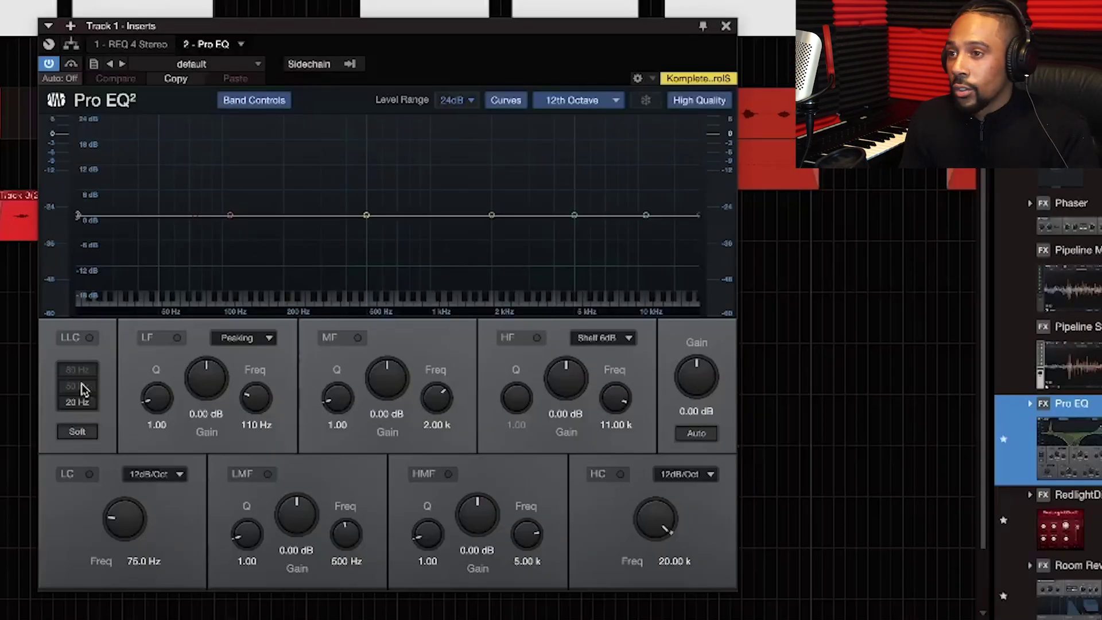
{"action": "key", "text": "space"}
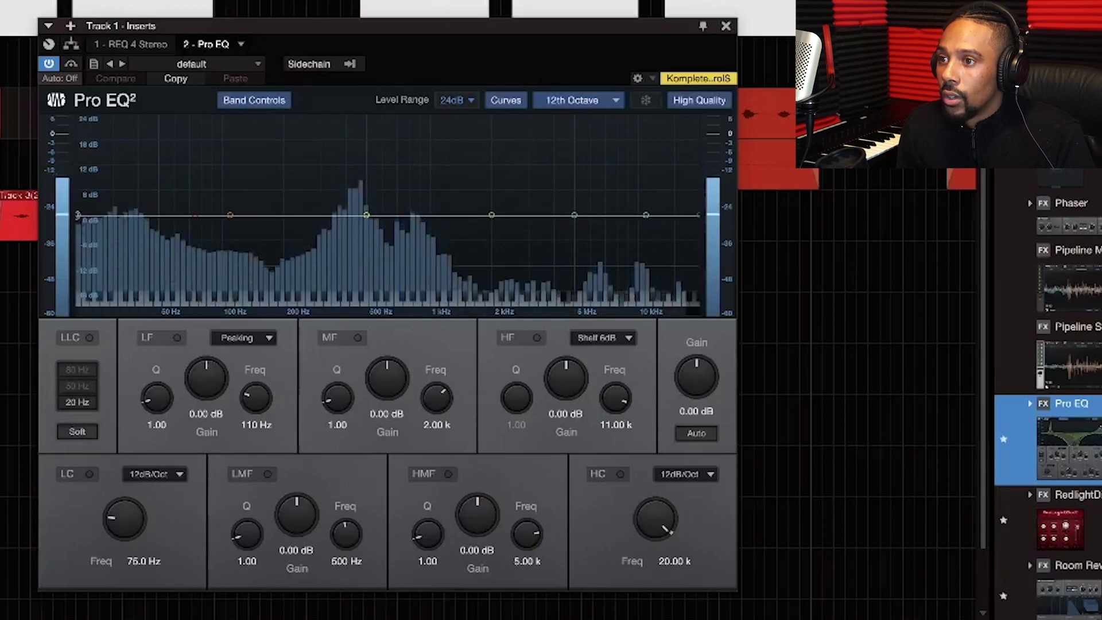
{"action": "key", "text": "space"}
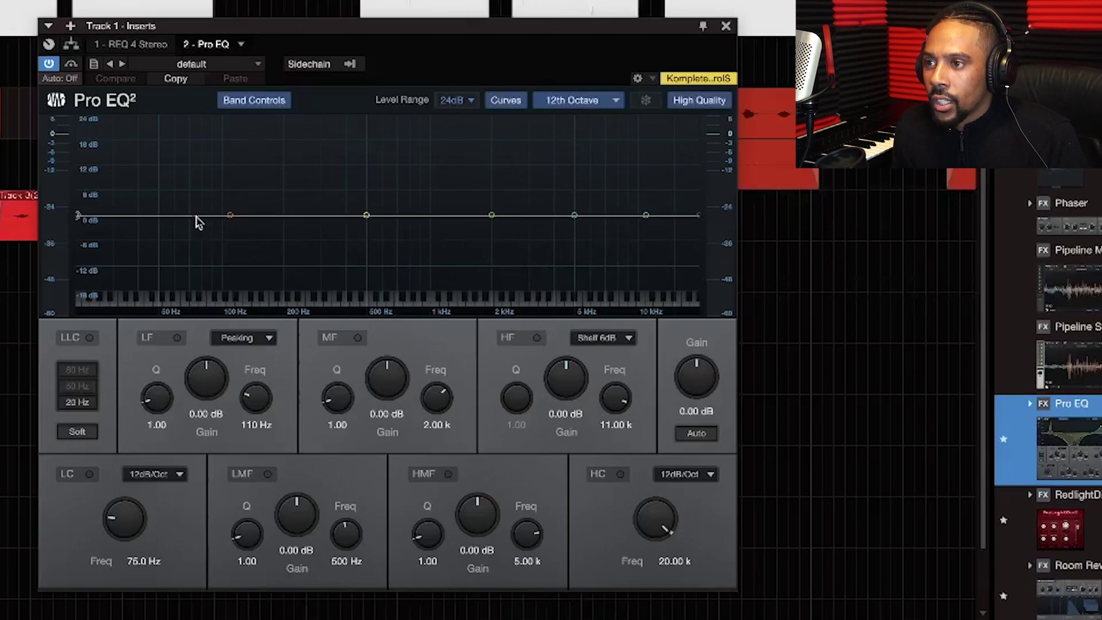
{"action": "left_click_drag", "start_coordinate": [197, 217], "coordinate": [249, 227]}
Raise the low cut to 200 Hz during playback and dip the LF band -4.17 dB near 112 Hz.
{"action": "key", "text": "space"}
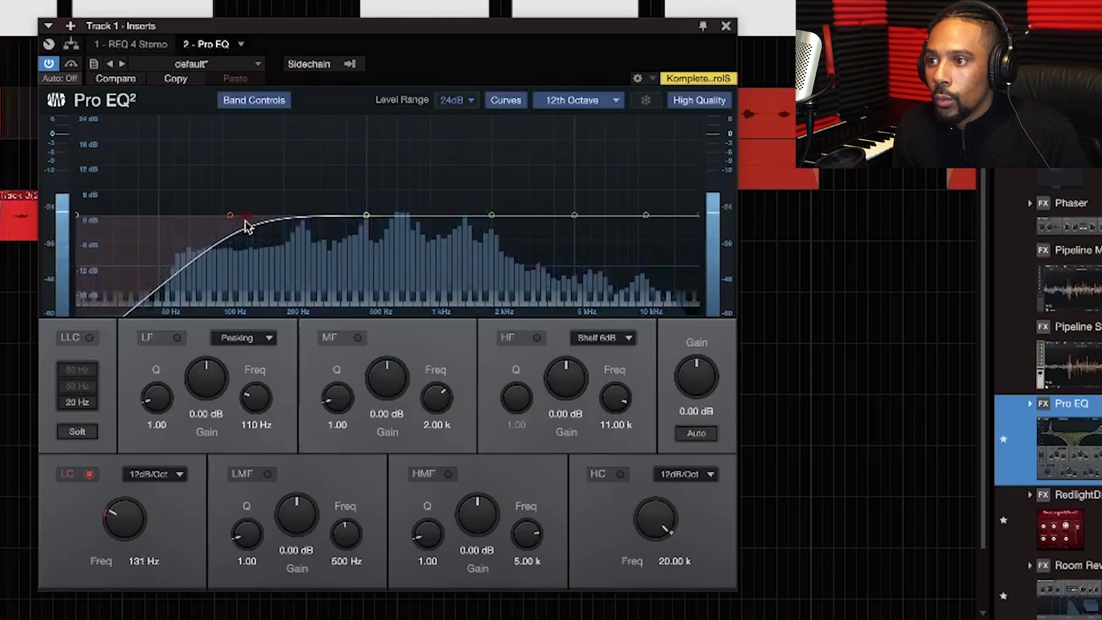
{"action": "scroll", "coordinate": [118, 523], "scroll_direction": "down", "scroll_amount": 4}
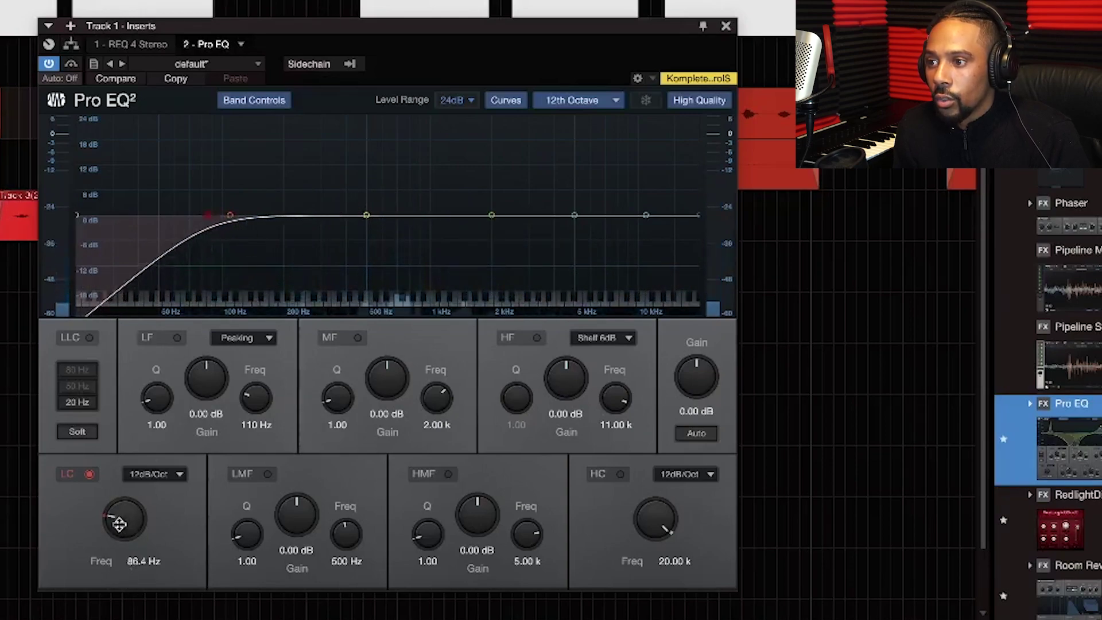
{"action": "scroll", "coordinate": [119, 523], "scroll_direction": "up", "scroll_amount": 5}
{"action": "scroll", "coordinate": [123, 523], "scroll_direction": "down", "scroll_amount": 1}
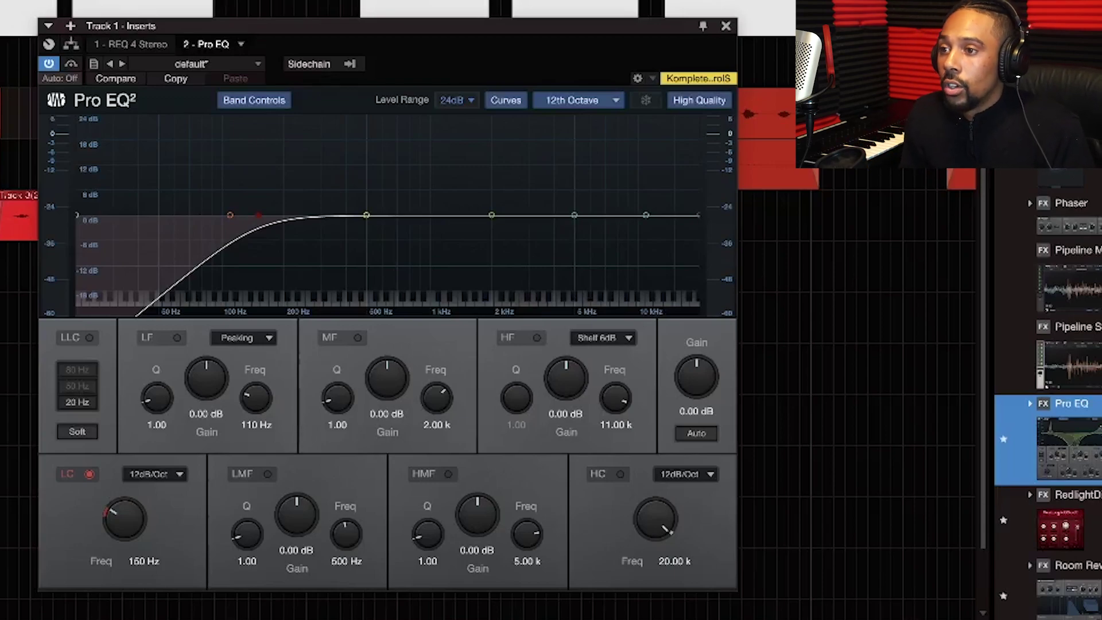
{"action": "key", "text": "space"}
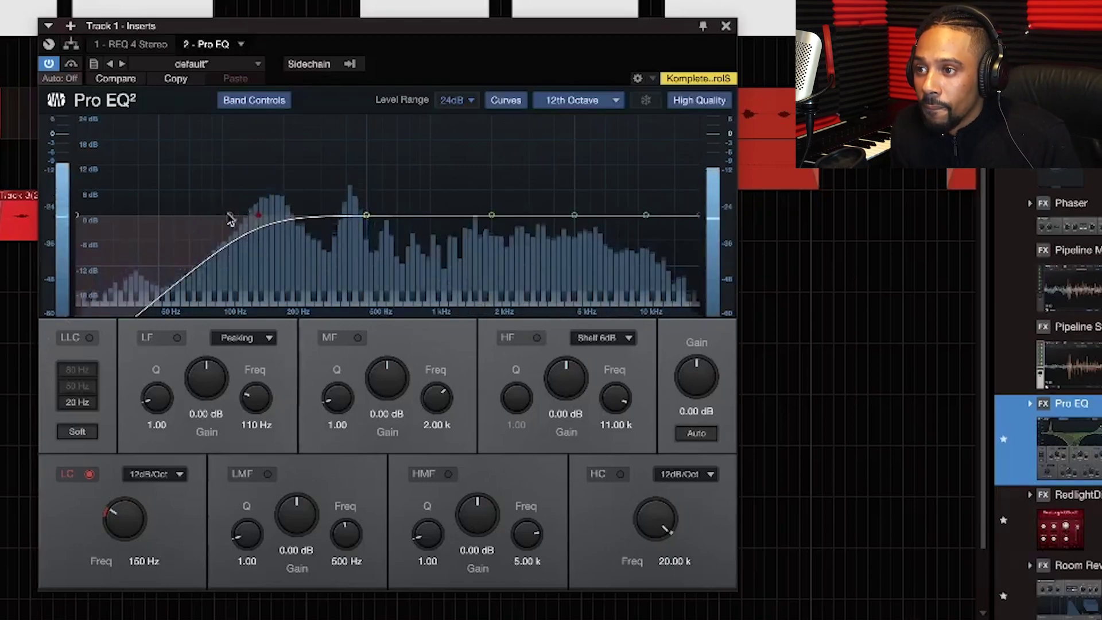
{"action": "left_click_drag", "start_coordinate": [257, 221], "coordinate": [285, 222]}
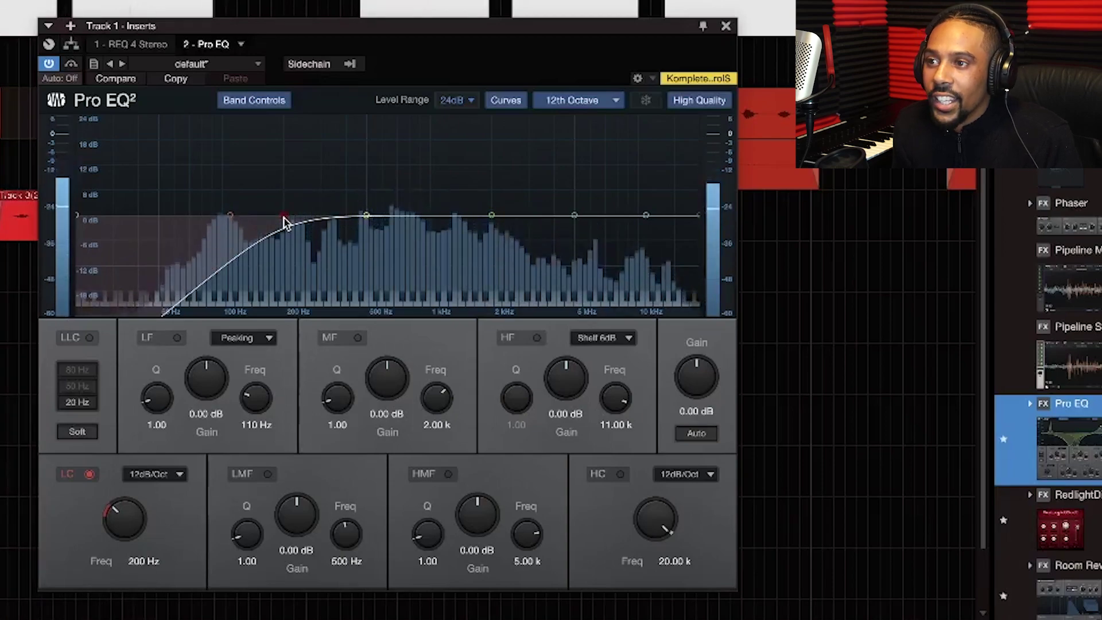
{"action": "key", "text": "space"}
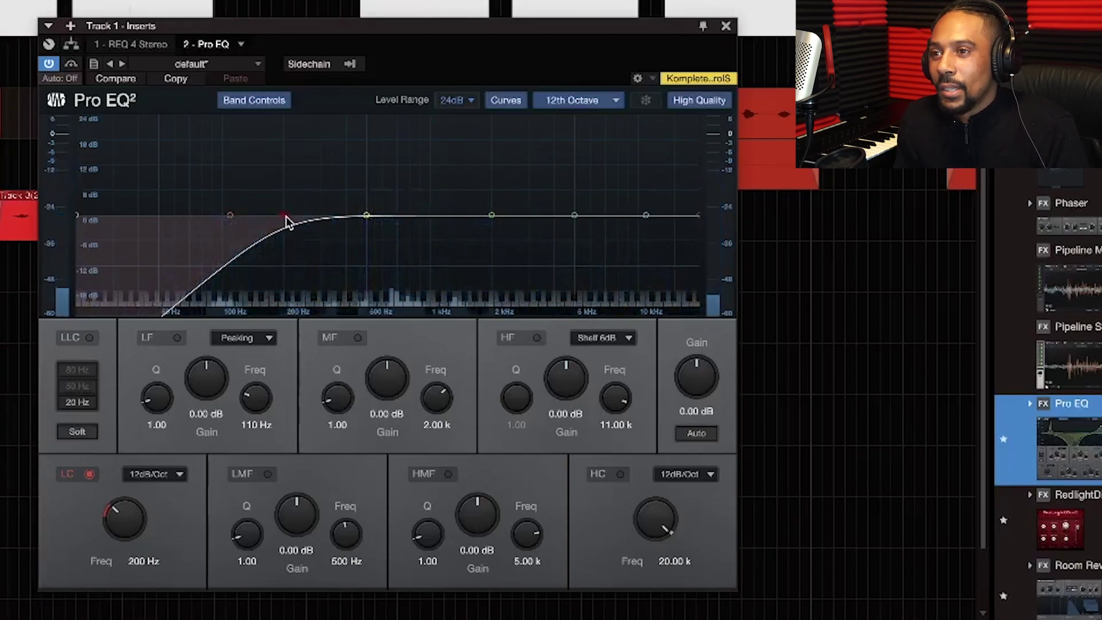
{"action": "left_click_drag", "start_coordinate": [232, 223], "coordinate": [233, 240]}
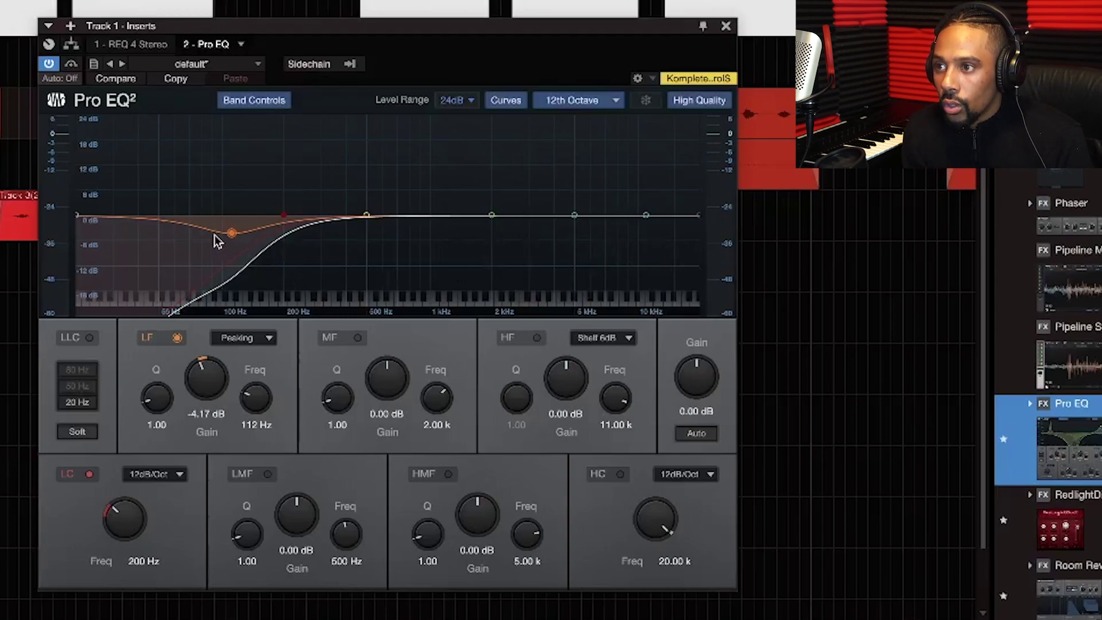
Deepen the LF dip to -5.36 dB at 101 Hz, save the session, and select the LMF band.
{"action": "mouse_move", "coordinate": [231, 239]}
{"action": "left_mouse_down"}
{"action": "mouse_move", "coordinate": [223, 255]}
{"action": "mouse_move", "coordinate": [223, 243]}
{"action": "left_mouse_up"}
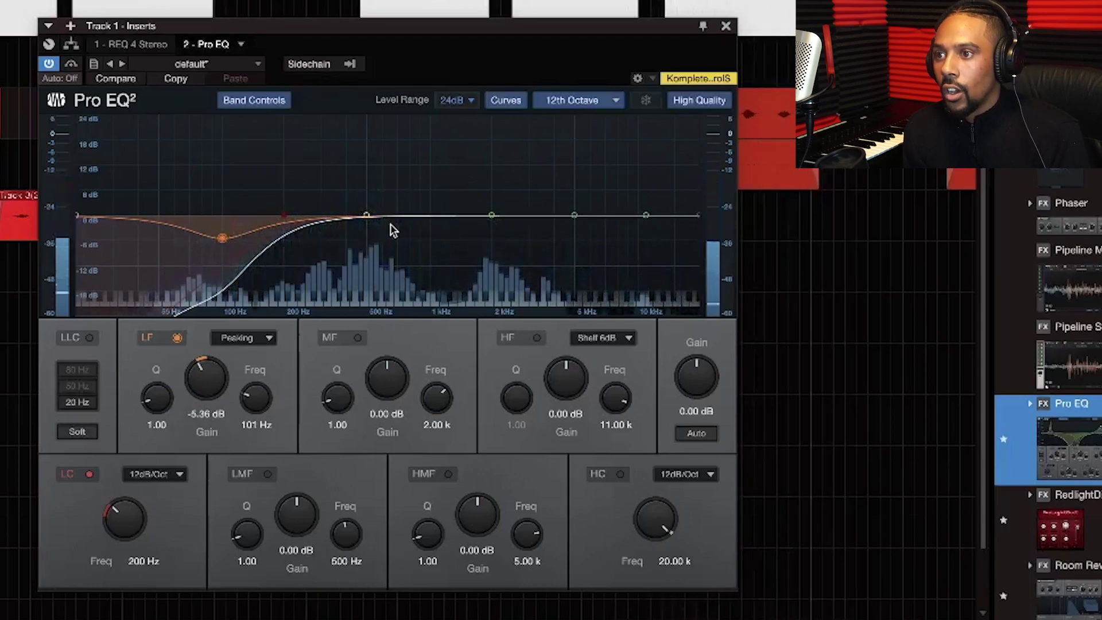
{"action": "key", "text": "space"}
{"action": "key", "text": "ctrl+s"}
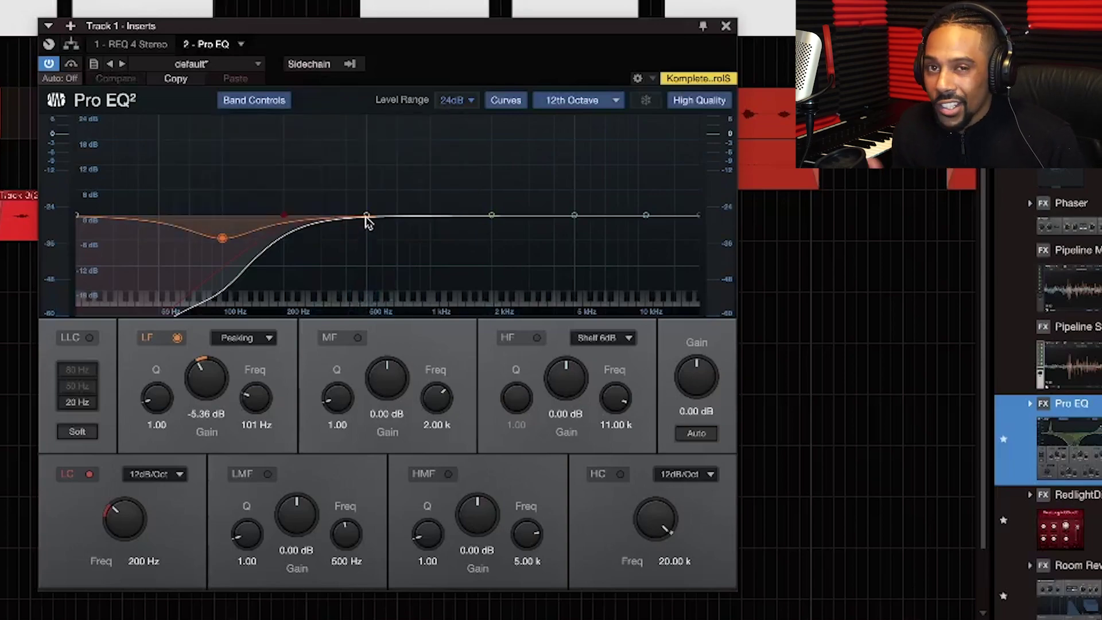
{"action": "left_click", "coordinate": [366, 217]}
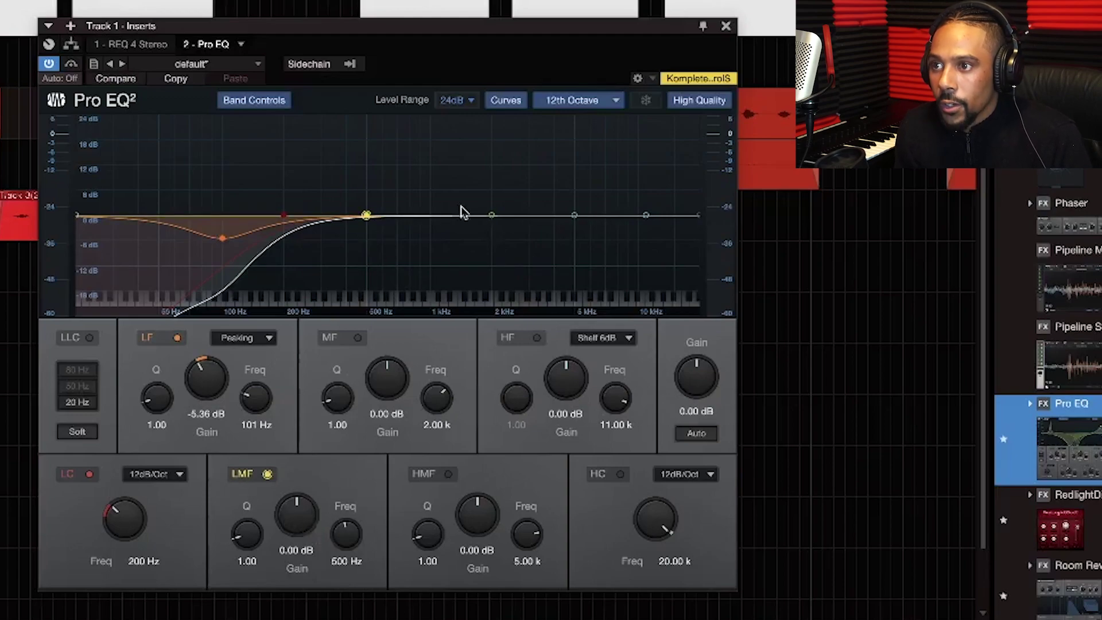
Raise a narrow LMF boost with Q 5.92 and sweep it to find harsh frequencies.
{"action": "left_click_drag", "start_coordinate": [367, 217], "coordinate": [371, 187]}
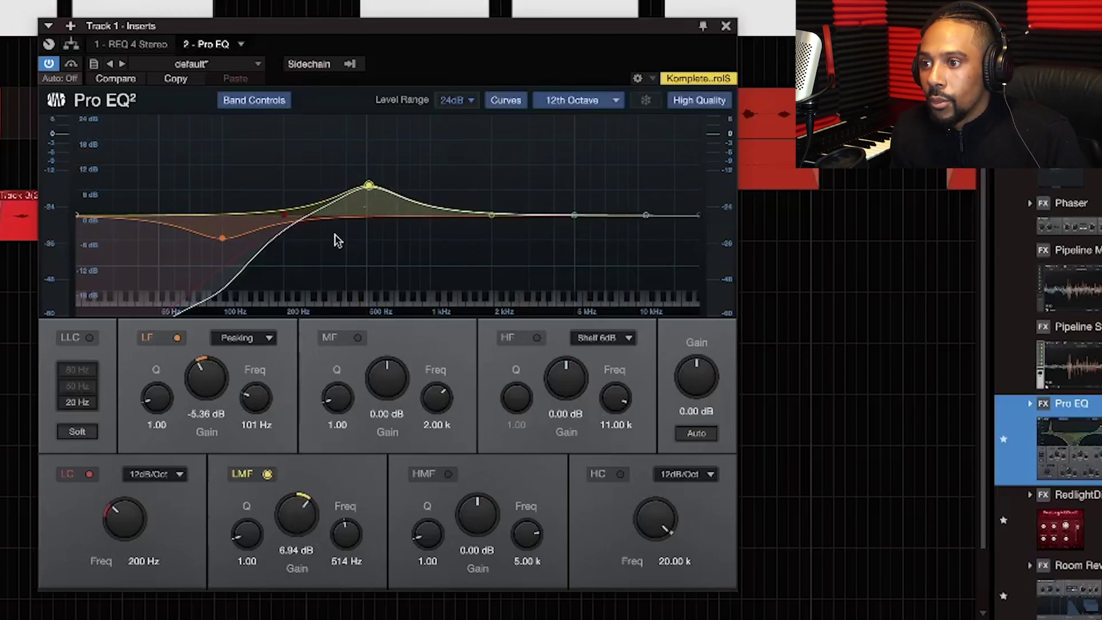
{"action": "left_click_drag", "start_coordinate": [248, 538], "coordinate": [252, 538]}
{"action": "key", "text": "space"}
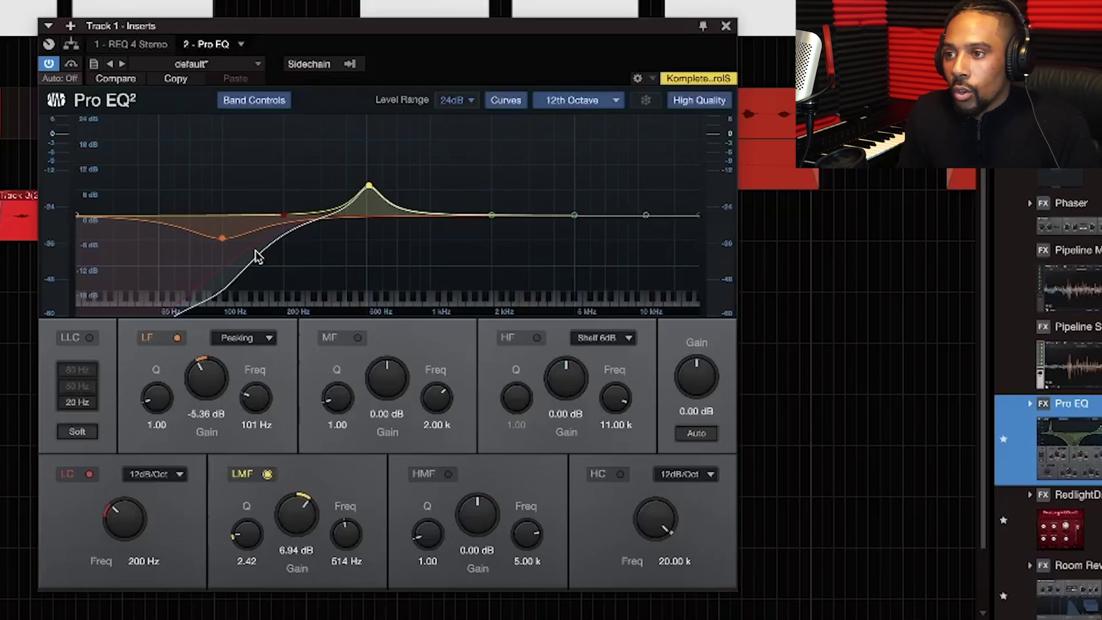
{"action": "key", "text": "space"}
{"action": "left_click_drag", "start_coordinate": [378, 195], "coordinate": [367, 135]}
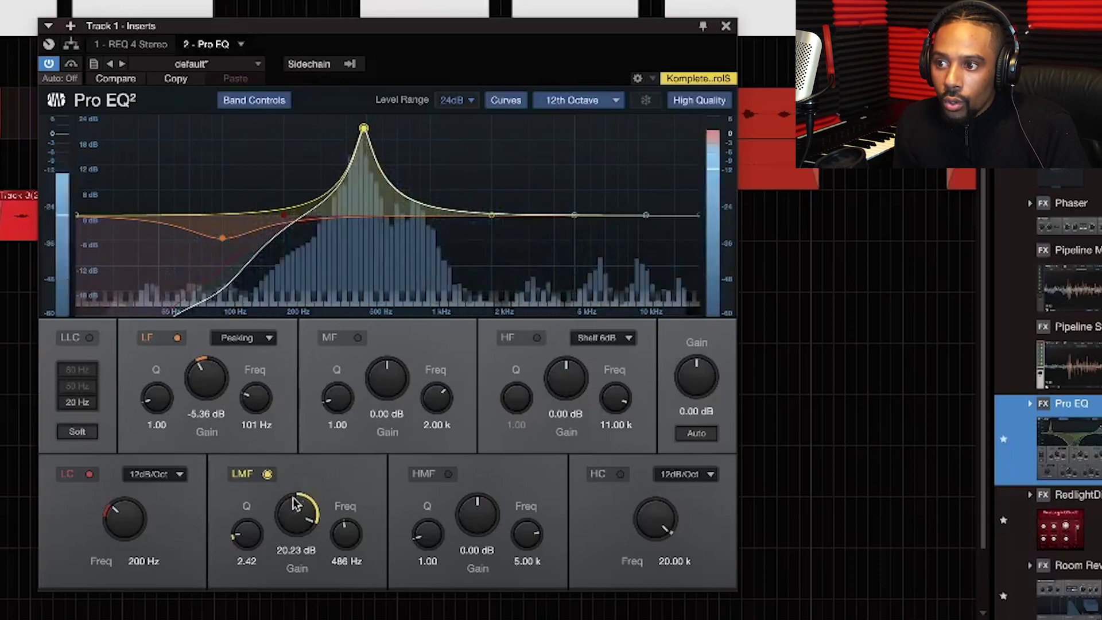
{"action": "left_click_drag", "start_coordinate": [251, 531], "coordinate": [303, 510]}
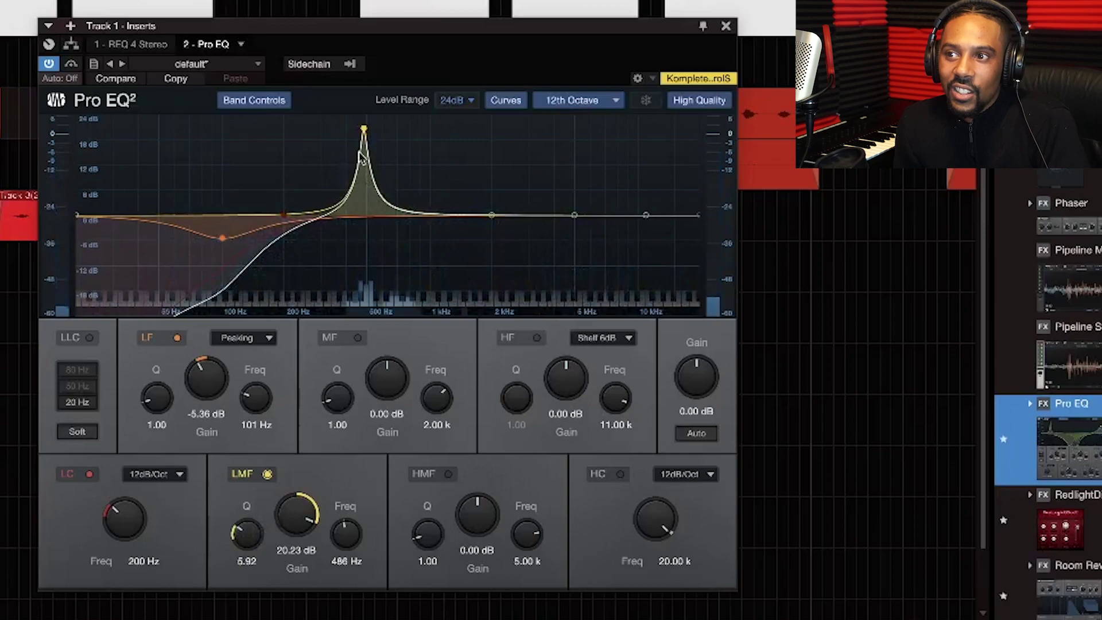
Turn the LMF boost into a -5.36 dB cut at 430 Hz and add a 4.96 dB MF boost at 1.49 kHz.
{"action": "left_click_drag", "start_coordinate": [364, 130], "coordinate": [365, 251]}
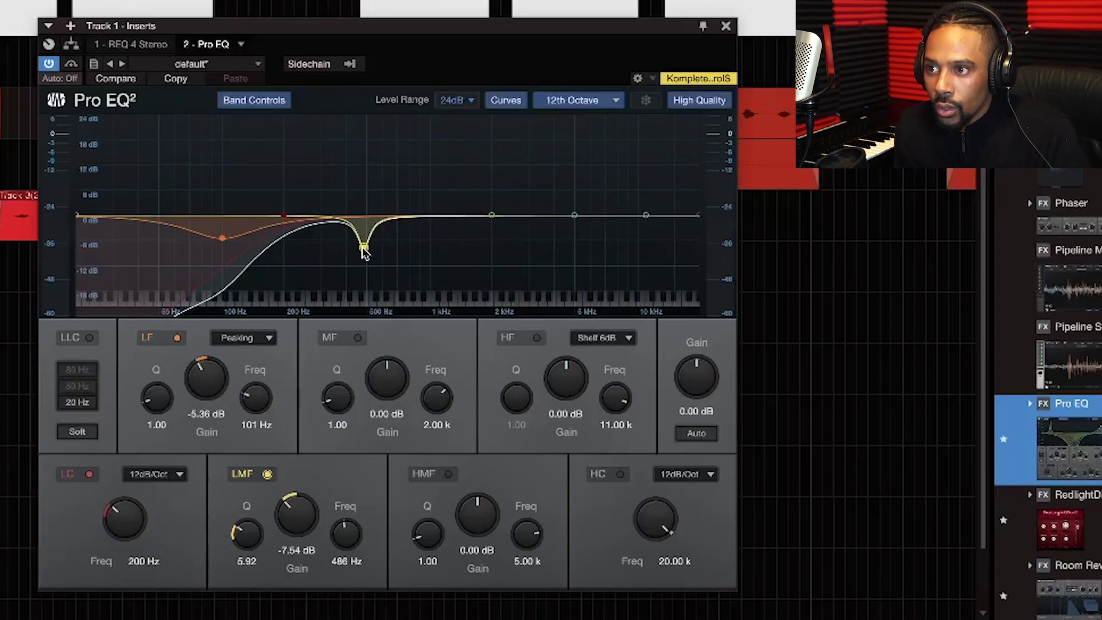
{"action": "key", "text": "space"}
{"action": "left_click_drag", "start_coordinate": [364, 252], "coordinate": [370, 252]}
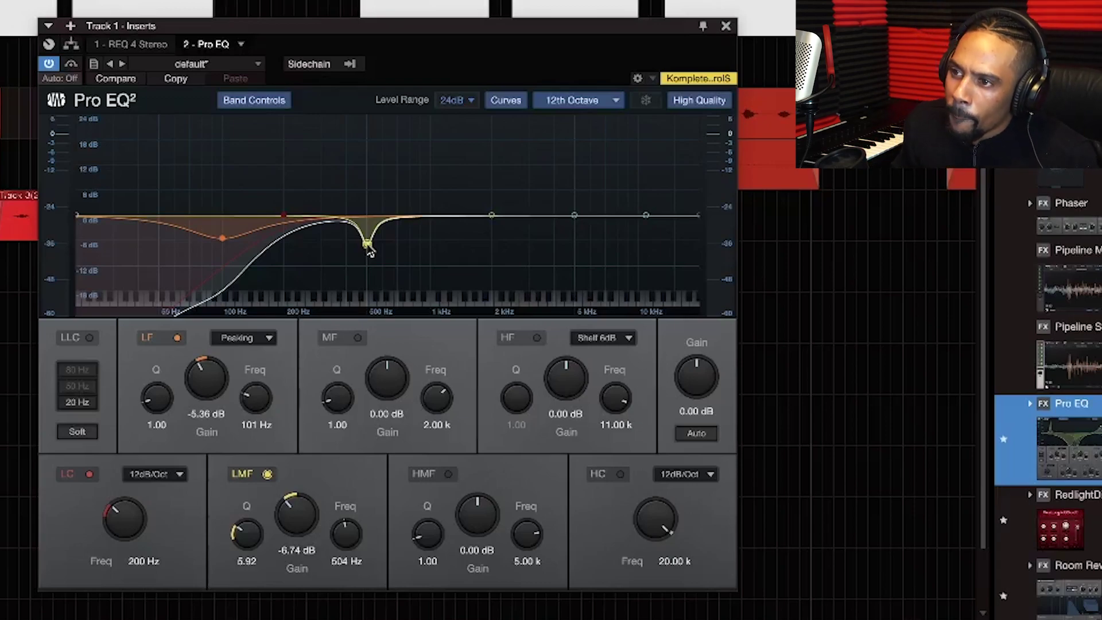
{"action": "key", "text": "space"}
{"action": "left_click_drag", "start_coordinate": [371, 253], "coordinate": [356, 244]}
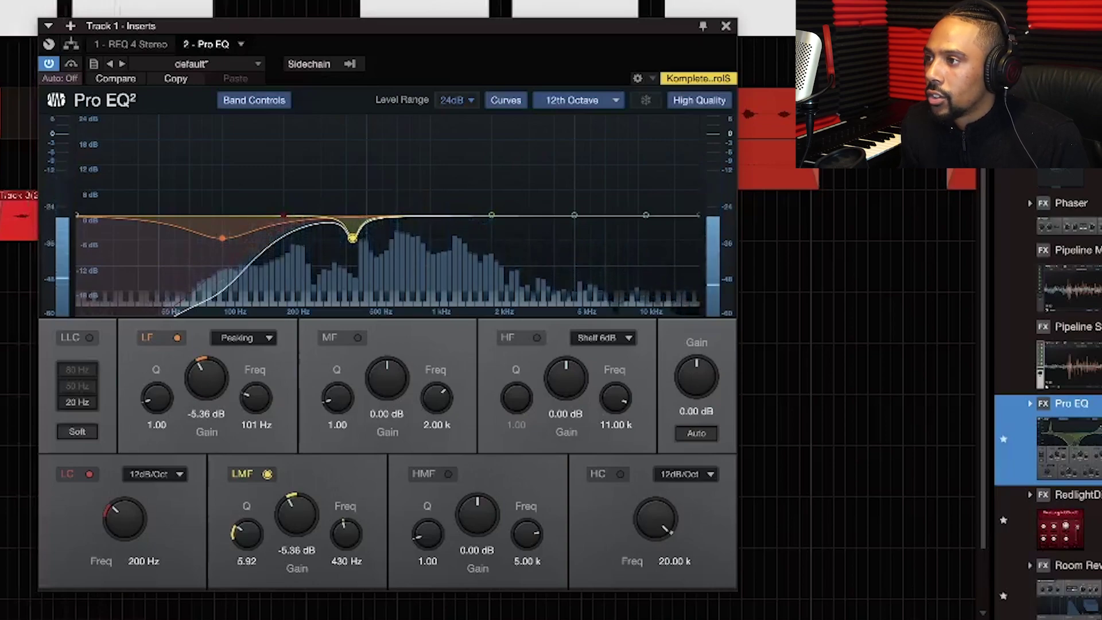
{"action": "left_click_drag", "start_coordinate": [492, 216], "coordinate": [466, 197]}
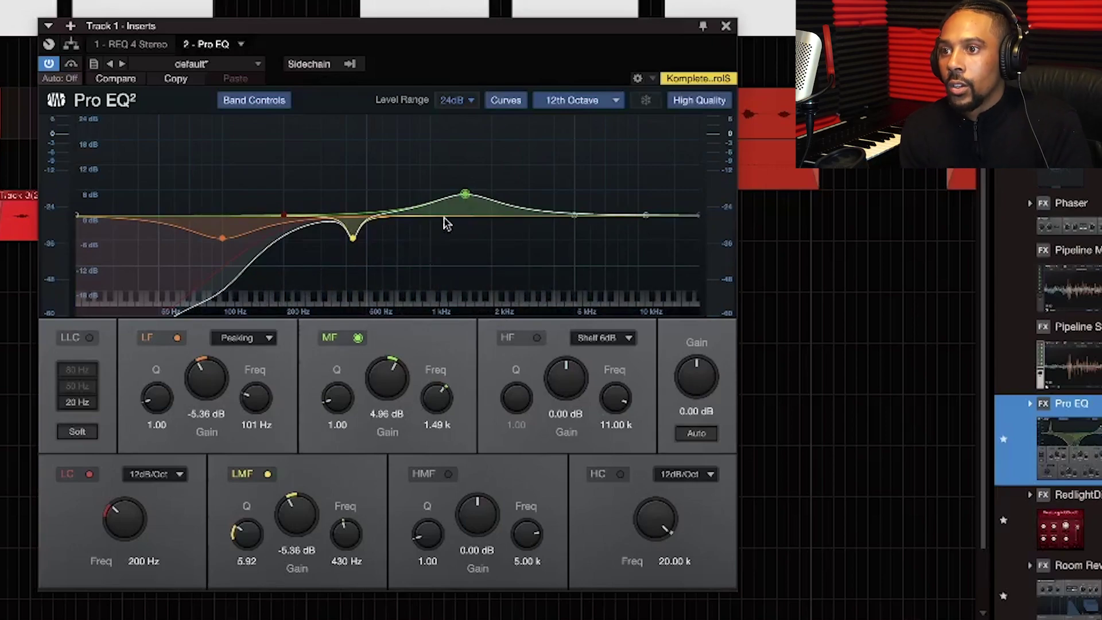
Move the MF boost to 3.77 dB at 1.03 kHz and narrow its Q to 2.81 while listening.
{"action": "left_click_drag", "start_coordinate": [465, 196], "coordinate": [423, 201]}
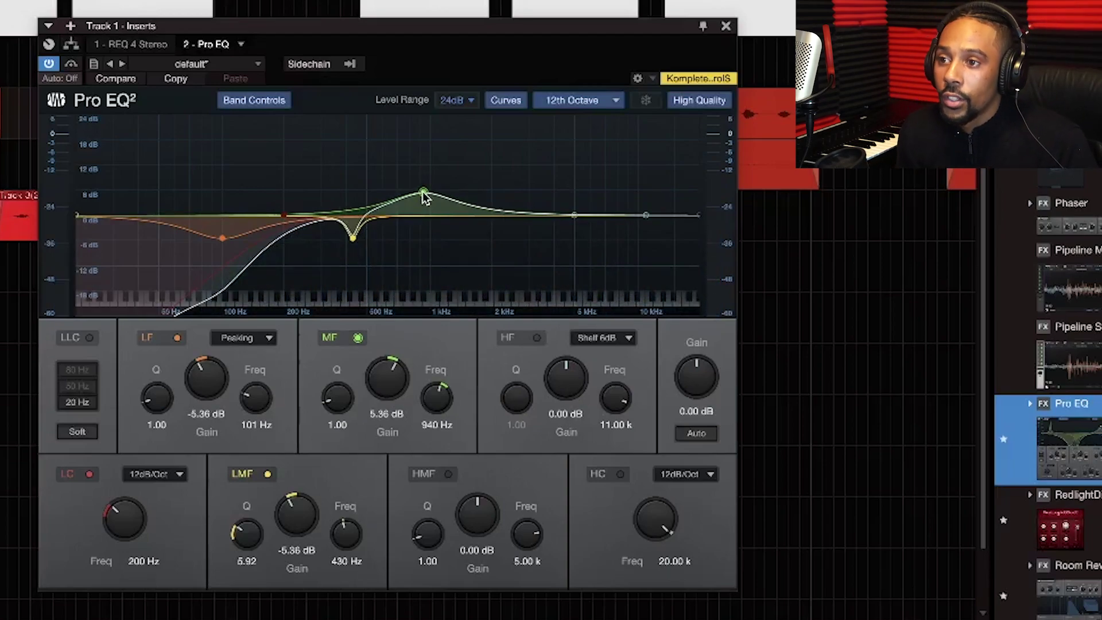
{"action": "key", "text": "space"}
{"action": "left_click_drag", "start_coordinate": [424, 197], "coordinate": [433, 205]}
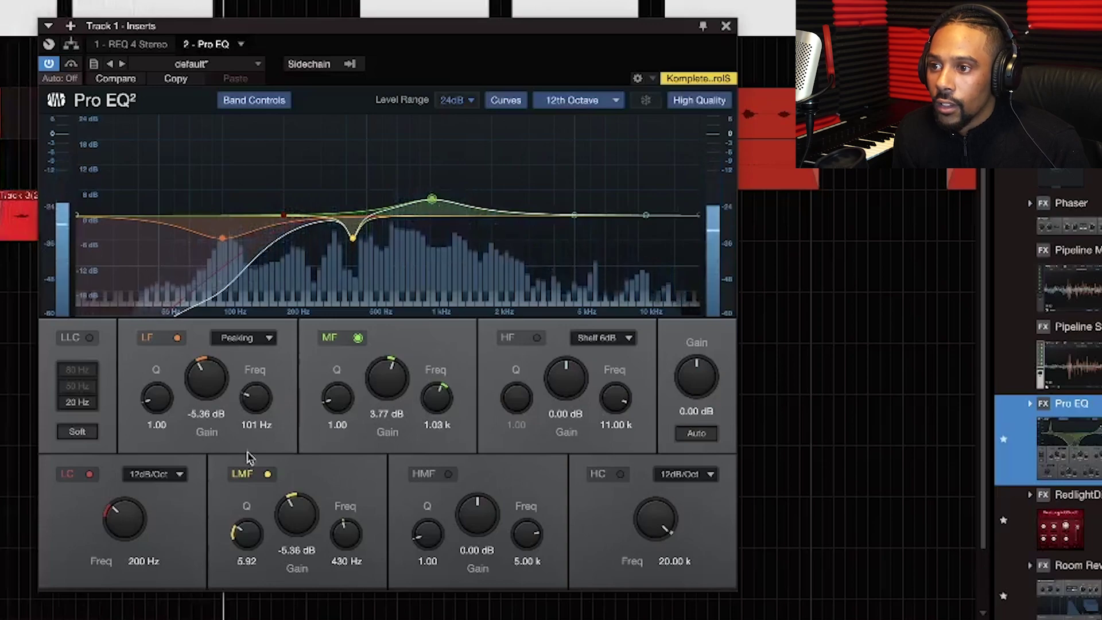
{"action": "left_click_drag", "start_coordinate": [332, 402], "coordinate": [333, 387]}
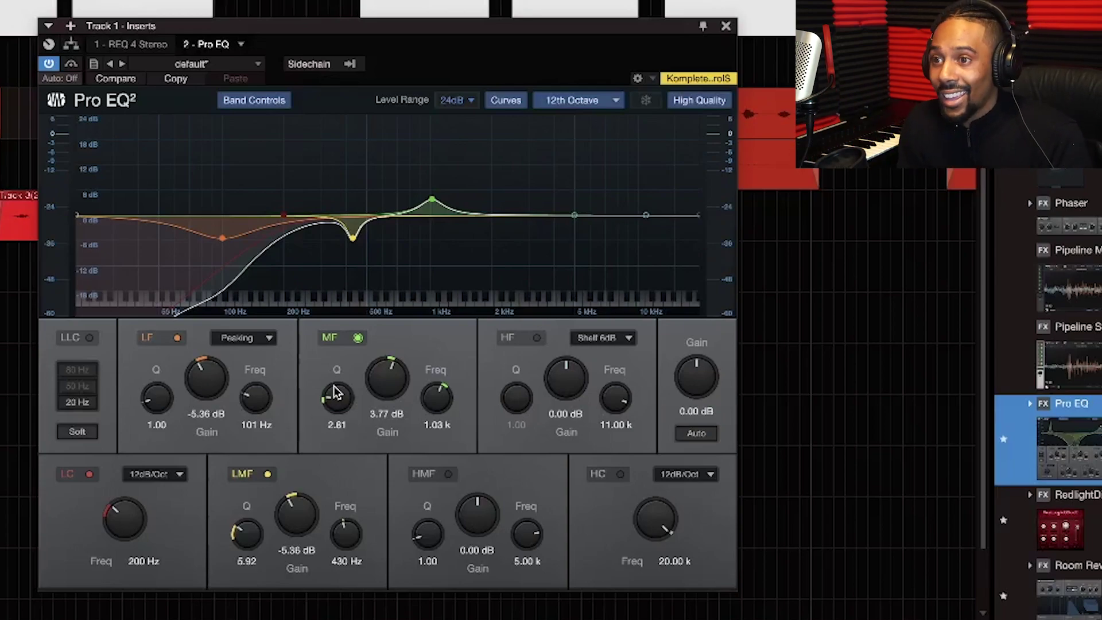
{"action": "key", "text": "space"}
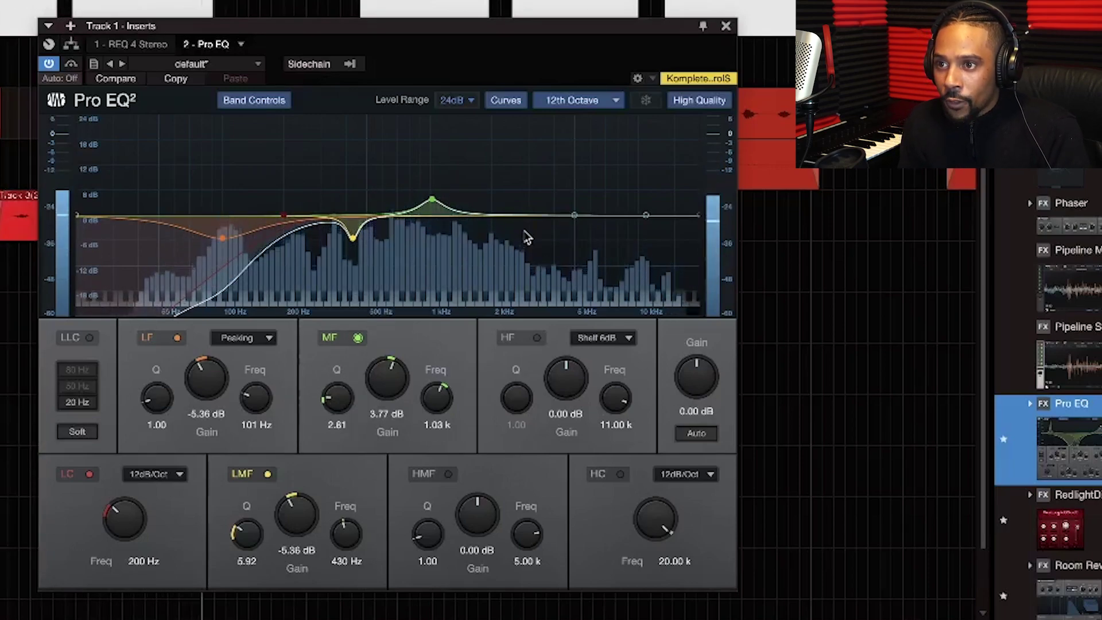
{"action": "key", "text": "space"}
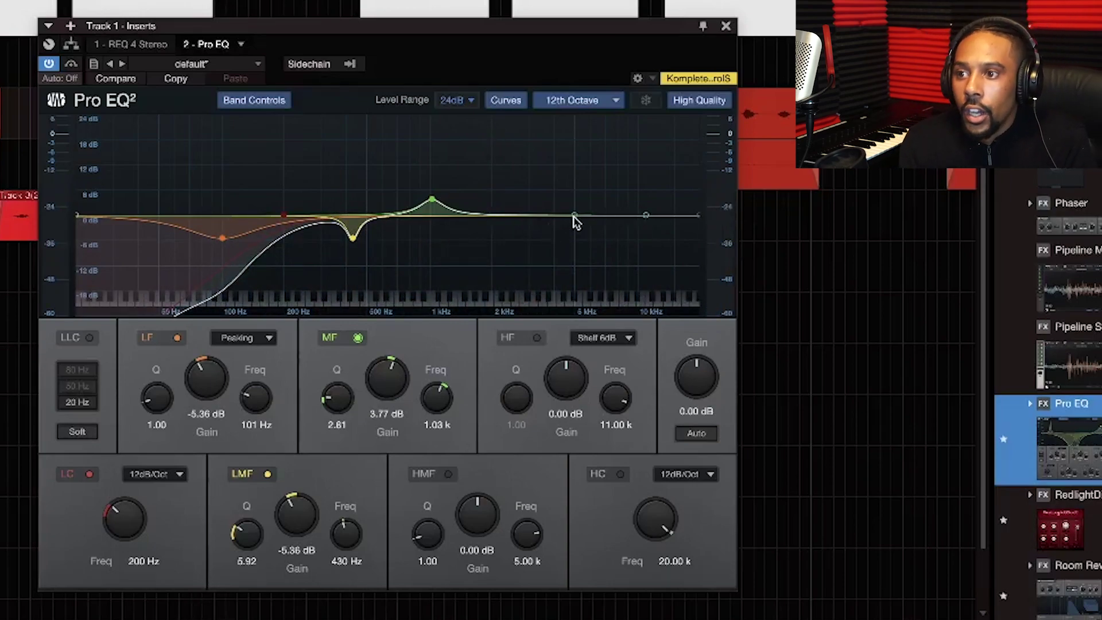
Add a 6.55 dB HMF peak at 3.52 kHz (Q 3.85), set LF Q 2.16, and add a 2.78 dB high shelf.
{"action": "left_click_drag", "start_coordinate": [576, 219], "coordinate": [536, 178]}
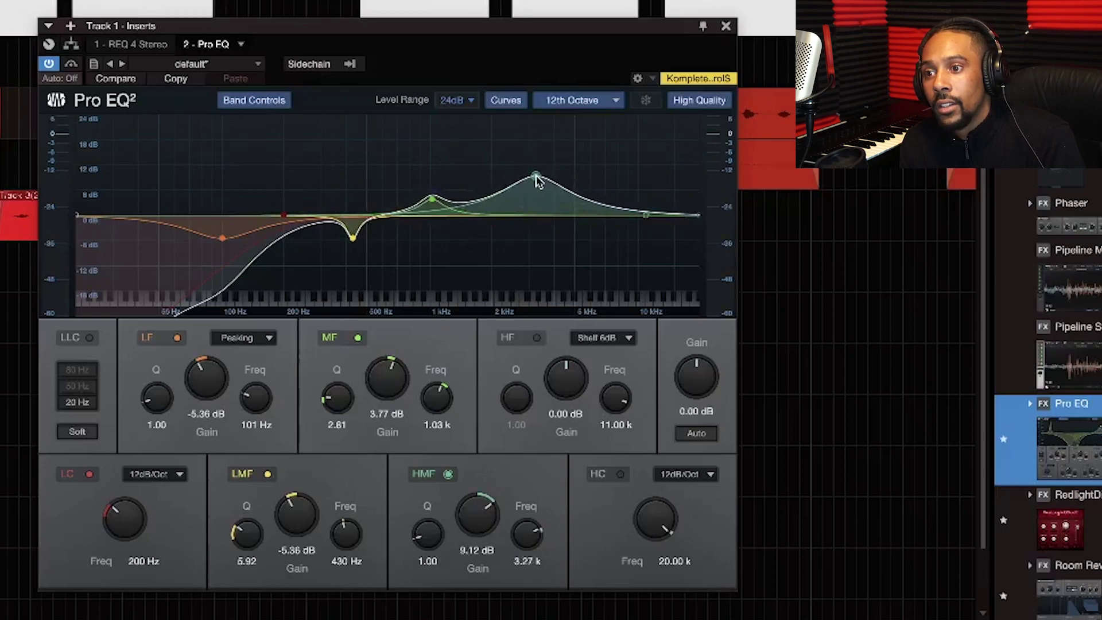
{"action": "left_click_drag", "start_coordinate": [421, 546], "coordinate": [431, 522]}
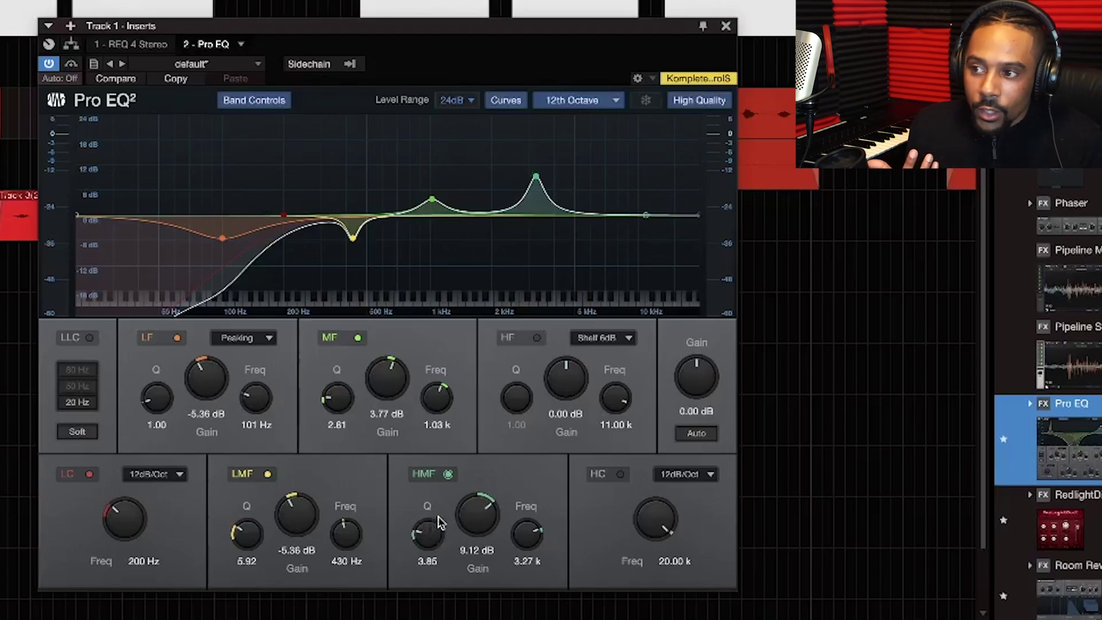
{"action": "left_click_drag", "start_coordinate": [165, 407], "coordinate": [165, 395]}
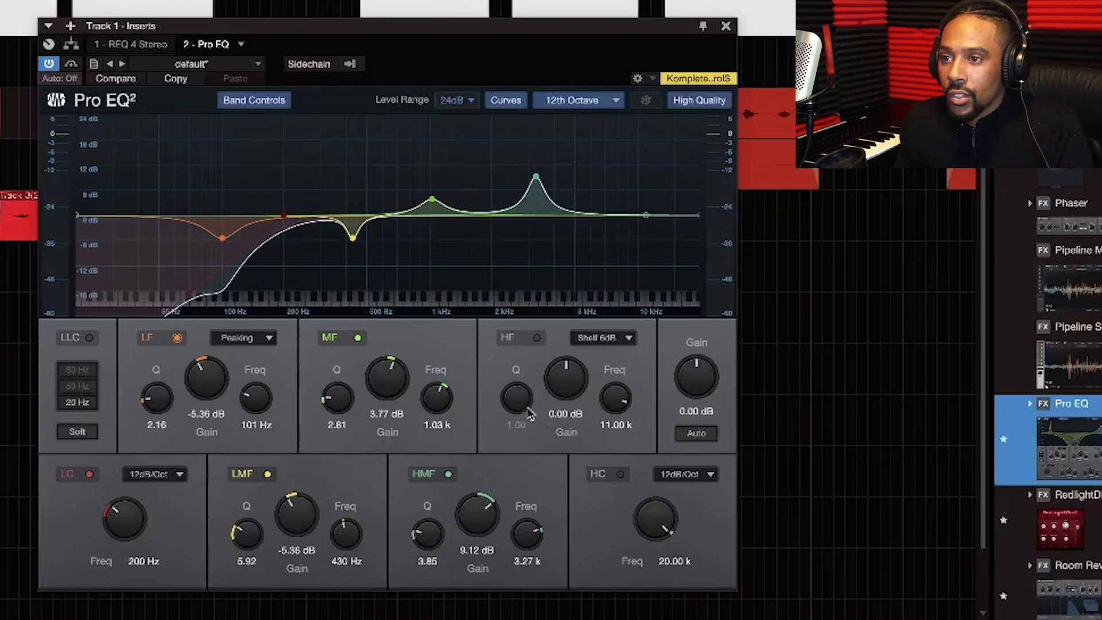
{"action": "mouse_move", "coordinate": [543, 179]}
{"action": "left_mouse_down"}
{"action": "mouse_move", "coordinate": [533, 190]}
{"action": "mouse_move", "coordinate": [543, 191]}
{"action": "left_mouse_up"}
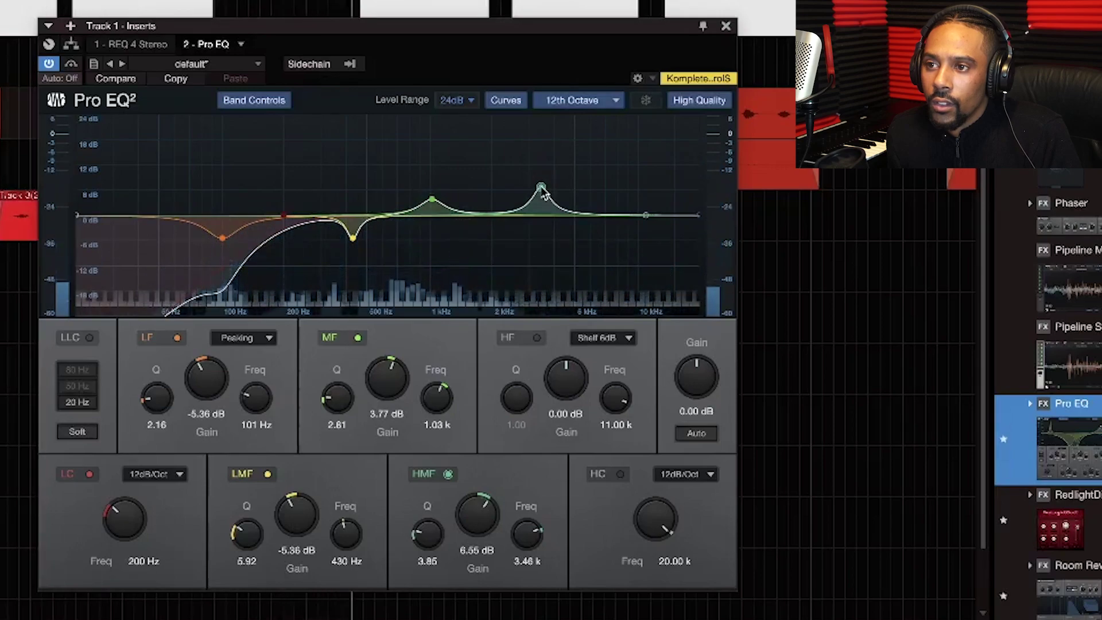
{"action": "left_click_drag", "start_coordinate": [543, 194], "coordinate": [545, 192]}
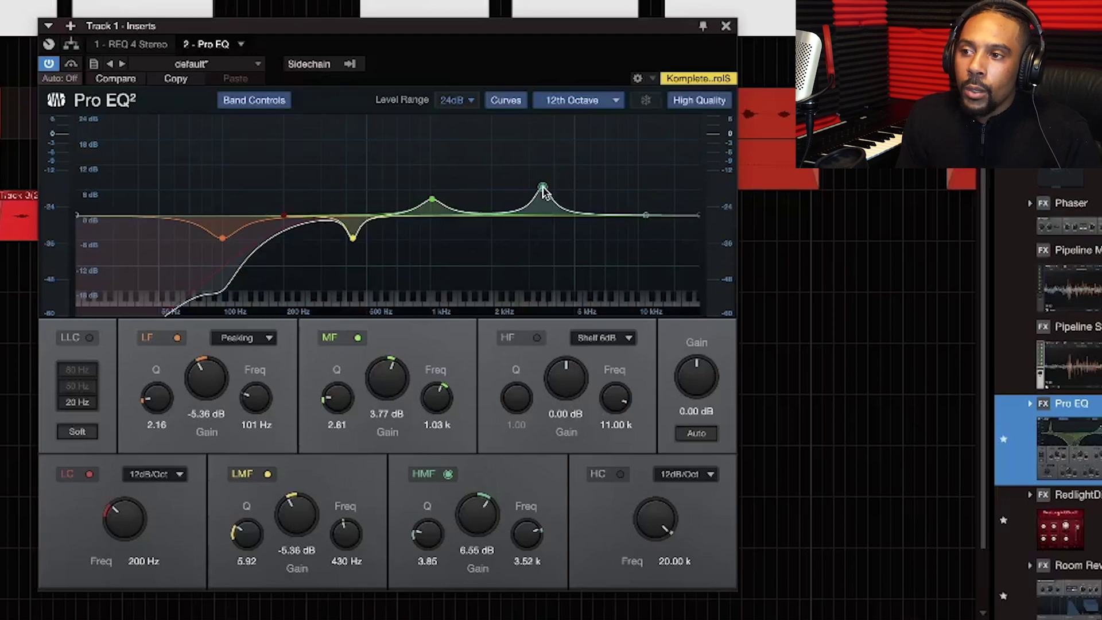
{"action": "left_click_drag", "start_coordinate": [651, 221], "coordinate": [633, 208]}
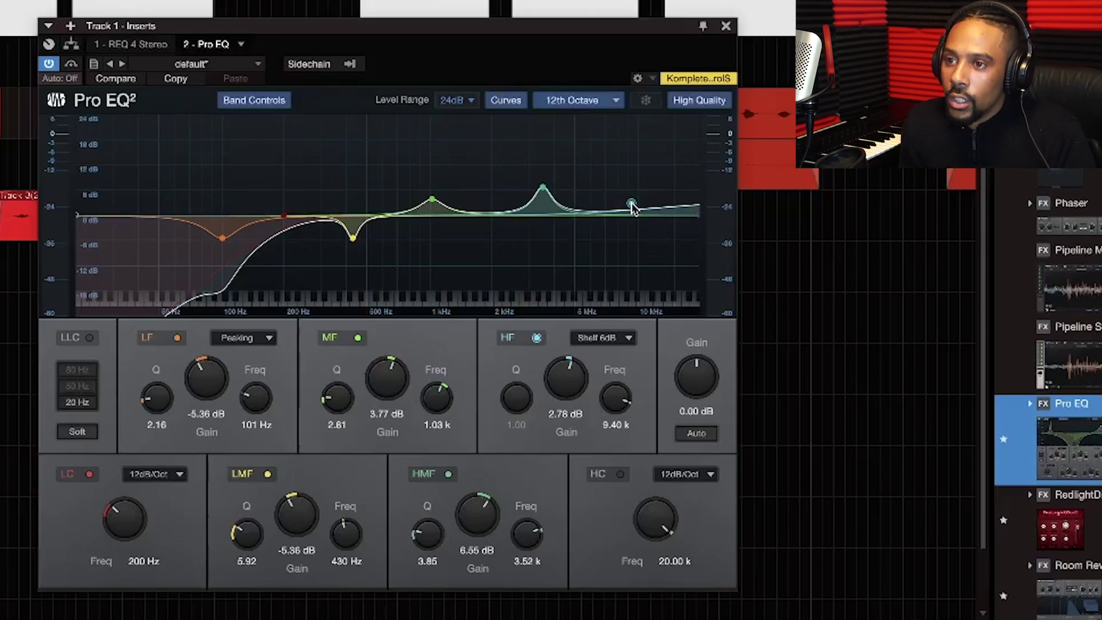
Lower the high shelf to 2.98 dB at 7.71 kHz during playback.
{"action": "key", "text": "space"}
{"action": "left_click_drag", "start_coordinate": [631, 205], "coordinate": [613, 203]}
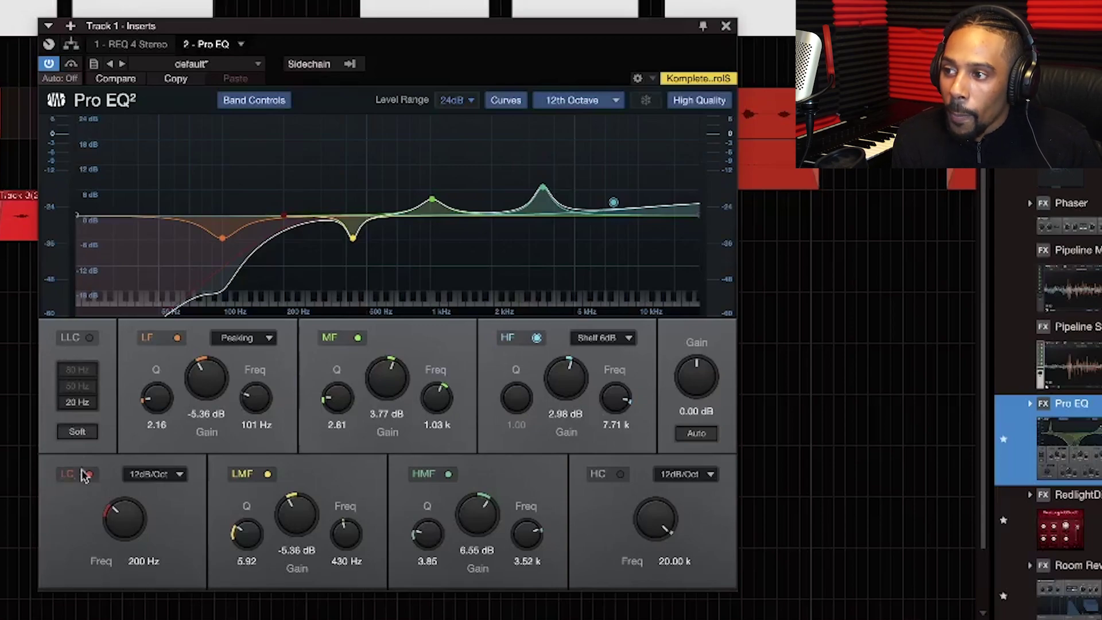
{"action": "left_click", "coordinate": [76, 433]}
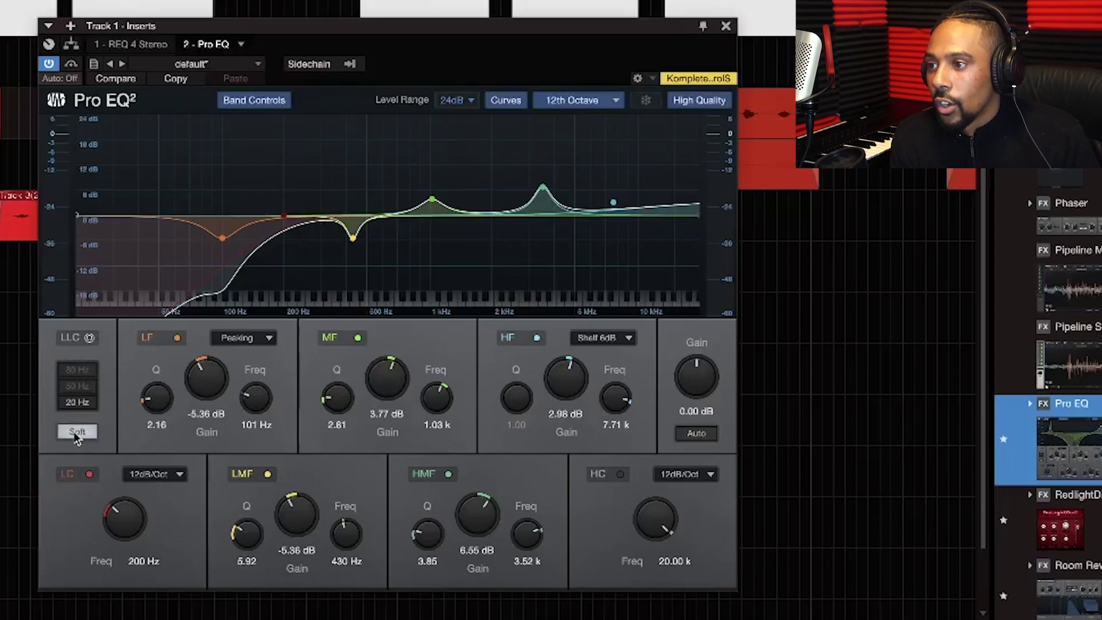
Try the 20 Hz low cut at different slopes, then audition the full EQ with High Quality off.
{"action": "left_click", "coordinate": [89, 338]}
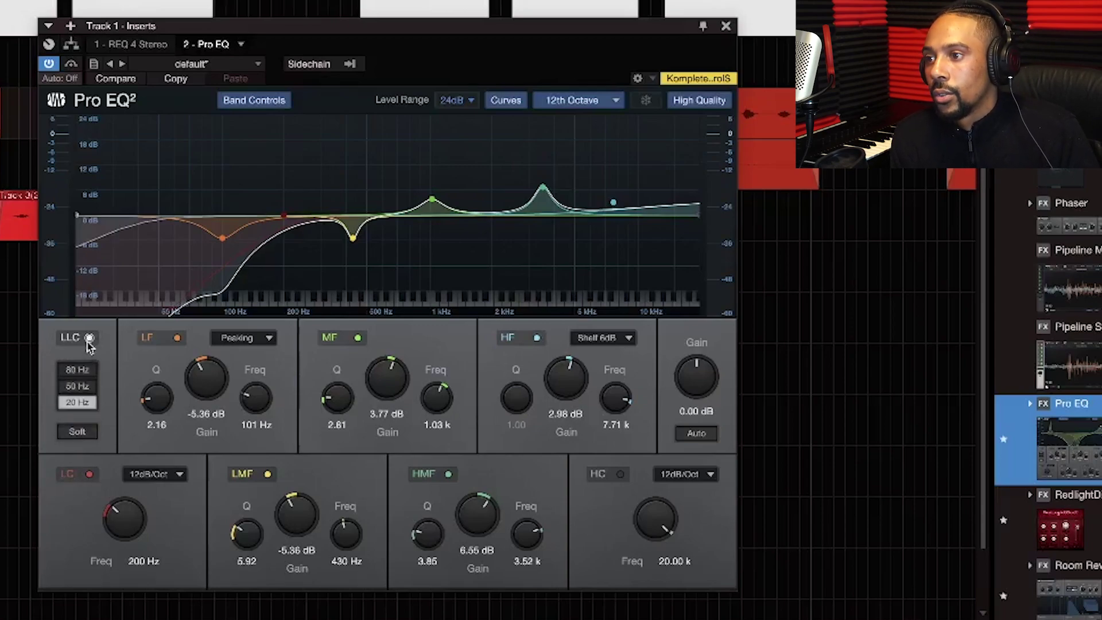
{"action": "left_click", "coordinate": [71, 436]}
{"action": "left_click", "coordinate": [71, 436]}
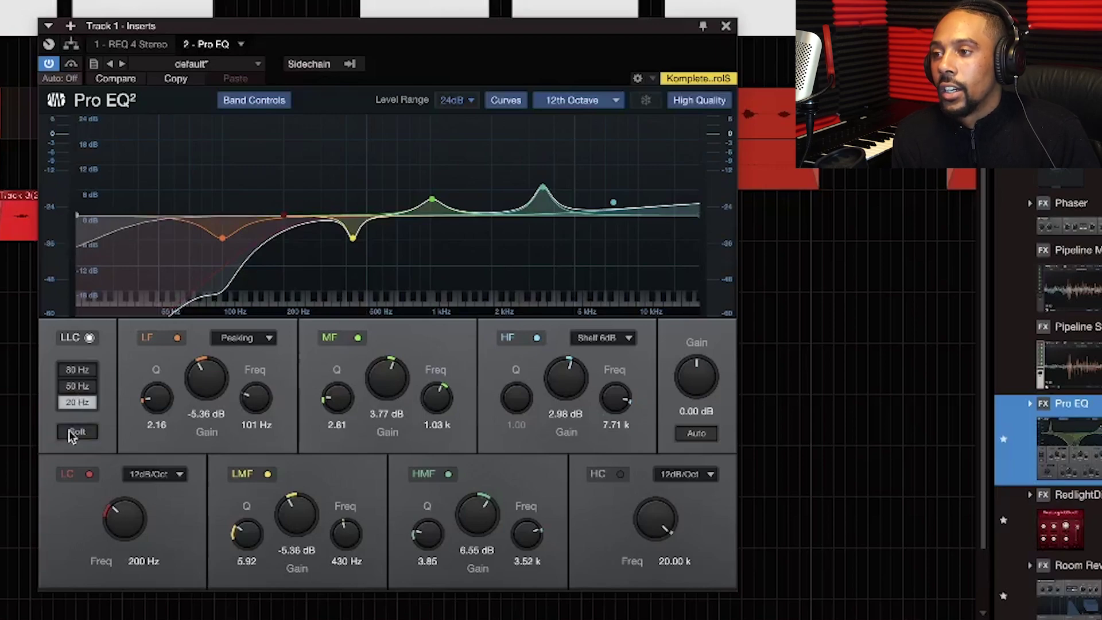
{"action": "left_click", "coordinate": [89, 339]}
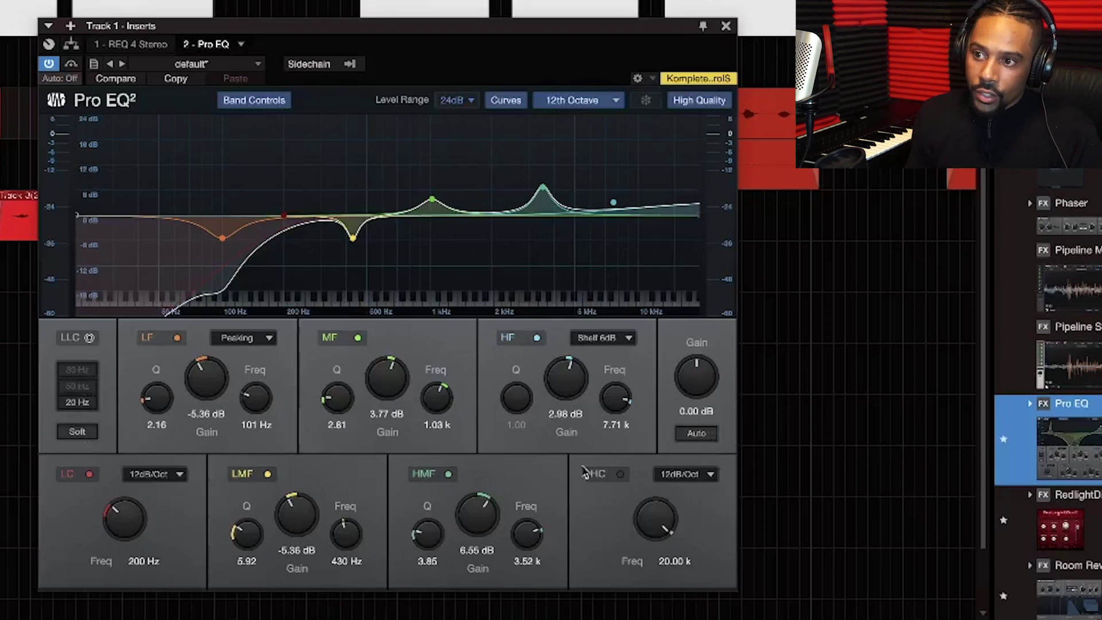
{"action": "key", "text": "space"}
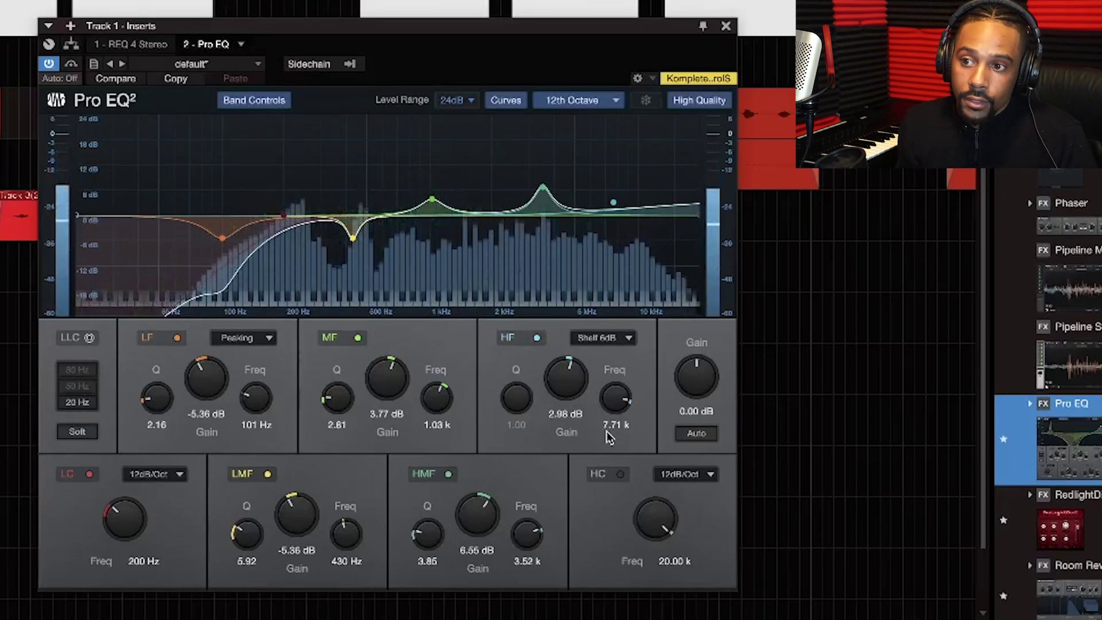
{"action": "left_click", "coordinate": [699, 102]}
Re-enable High Quality, solo the Playback track, and turn its volume down while listening.
{"action": "left_click", "coordinate": [700, 101]}
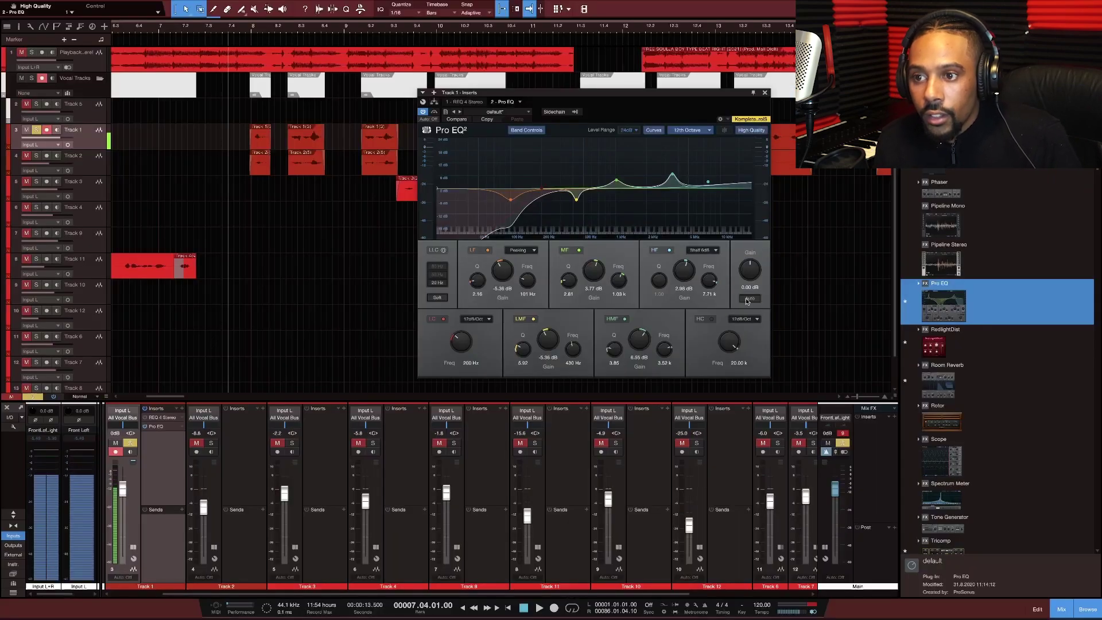
{"action": "left_click", "coordinate": [32, 52]}
{"action": "key", "text": "space"}
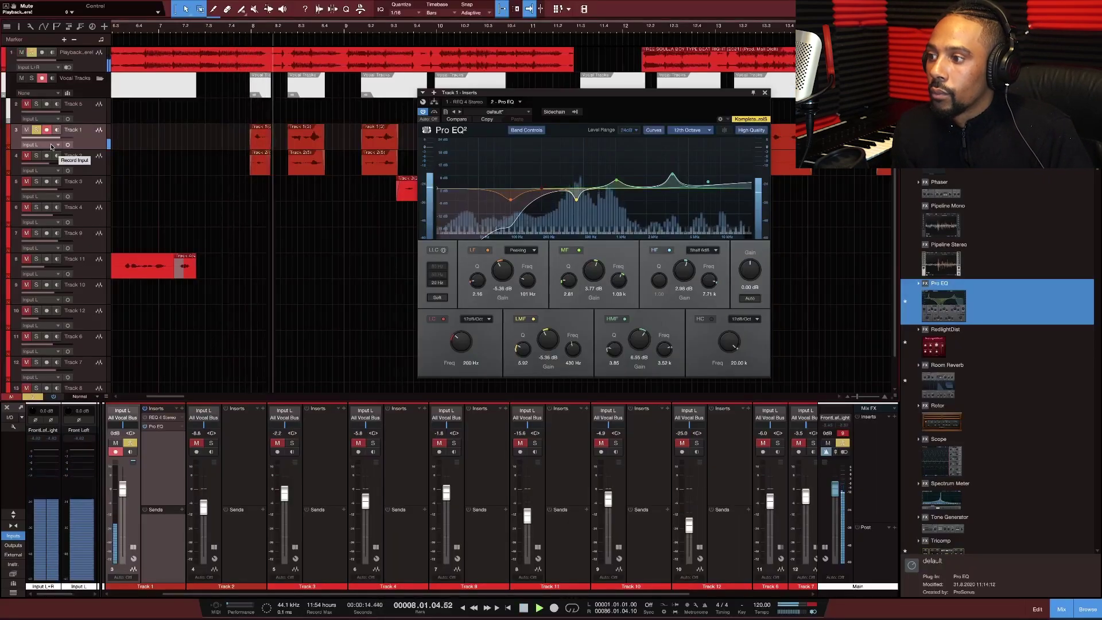
{"action": "key", "text": "space"}
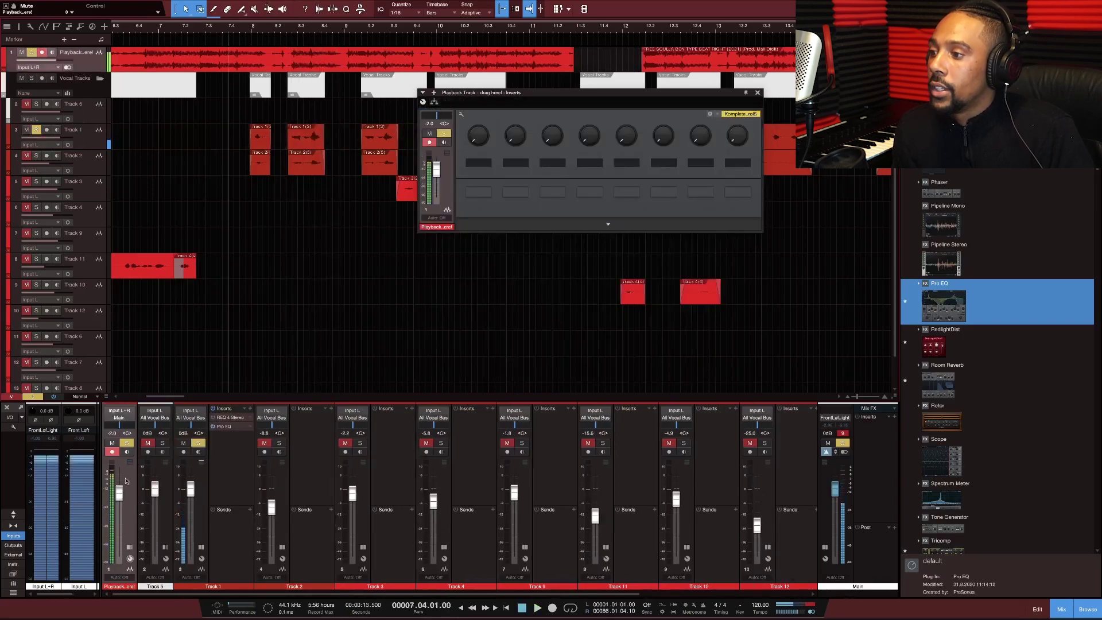
{"action": "left_click_drag", "start_coordinate": [119, 495], "coordinate": [118, 503]}
{"action": "key", "text": "space"}
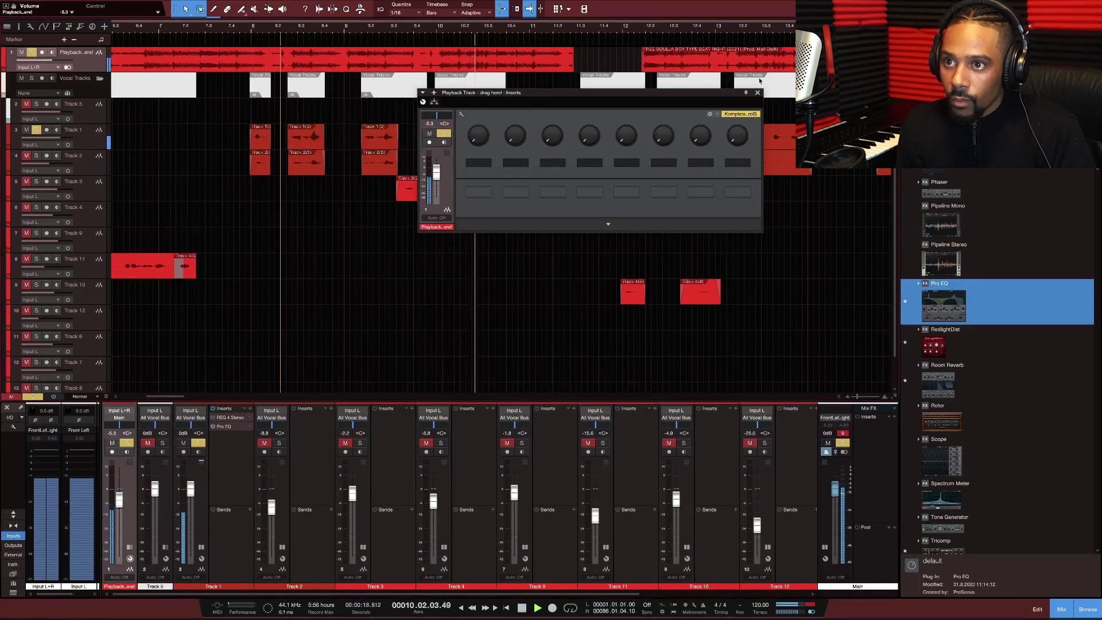
{"action": "left_click", "coordinate": [373, 121]}
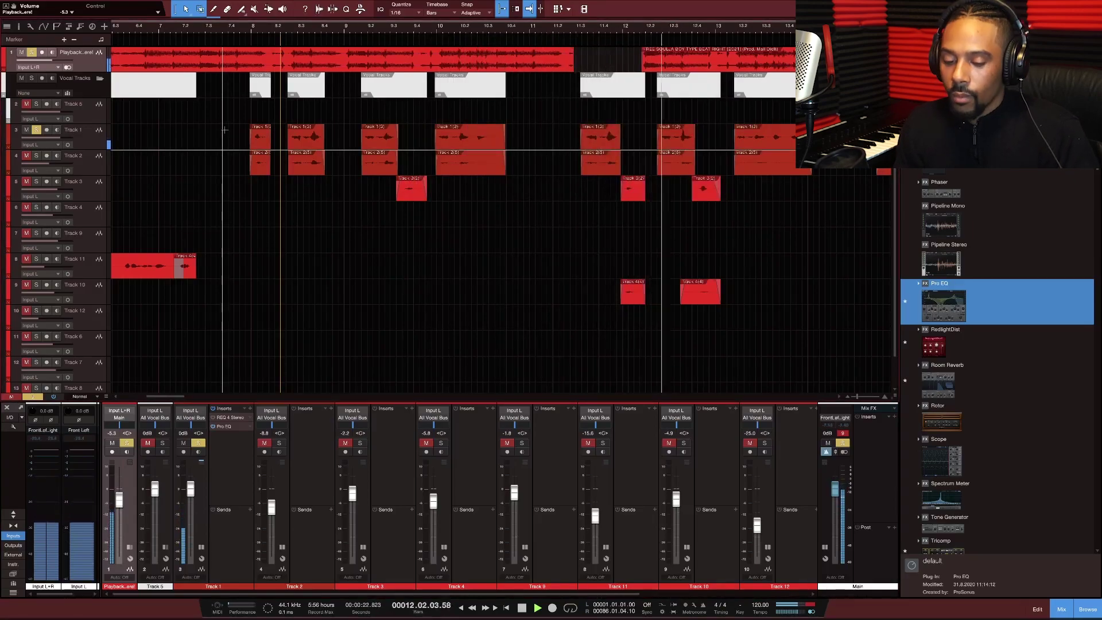
{"action": "key", "text": "space"}
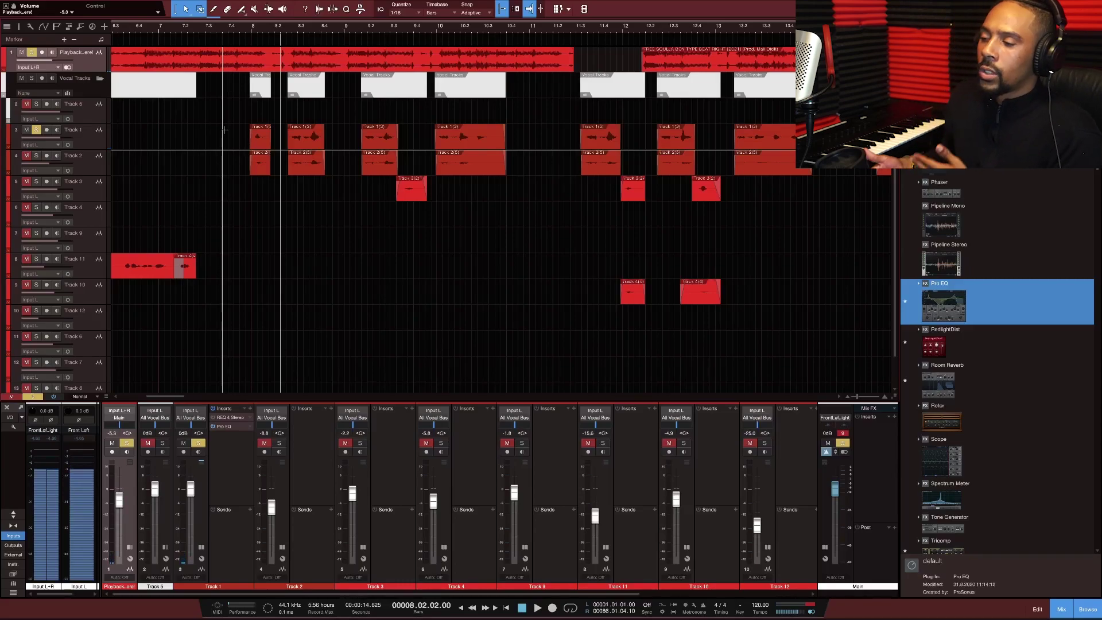
Record-arm Track 1 for monitoring after briefly arming and soloing Track 2.
{"action": "left_click", "coordinate": [83, 165]}
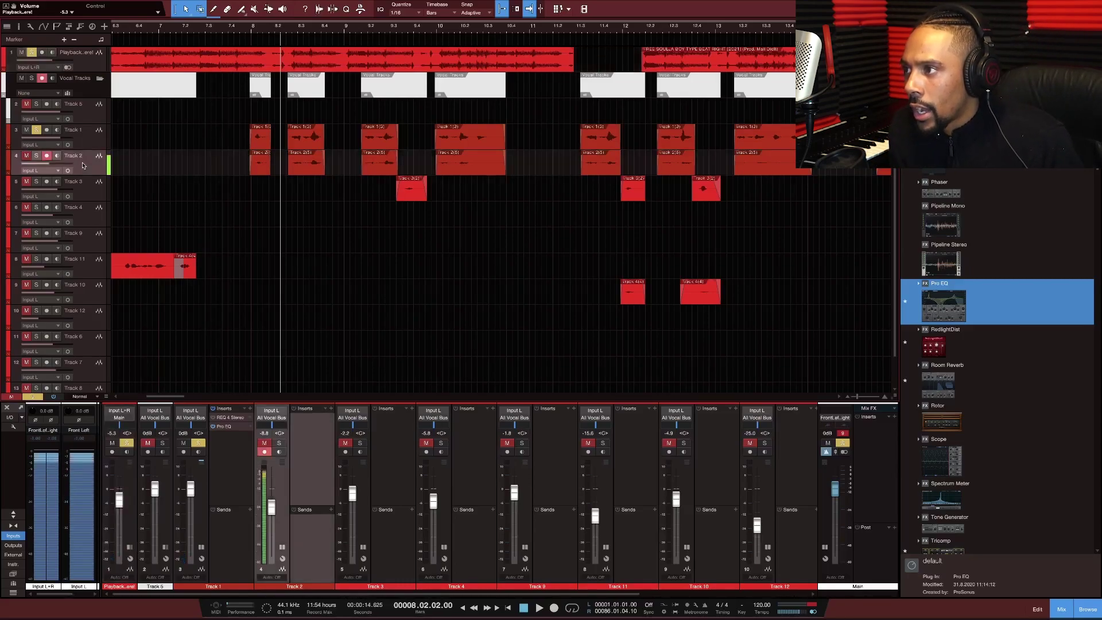
{"action": "left_click", "coordinate": [36, 156]}
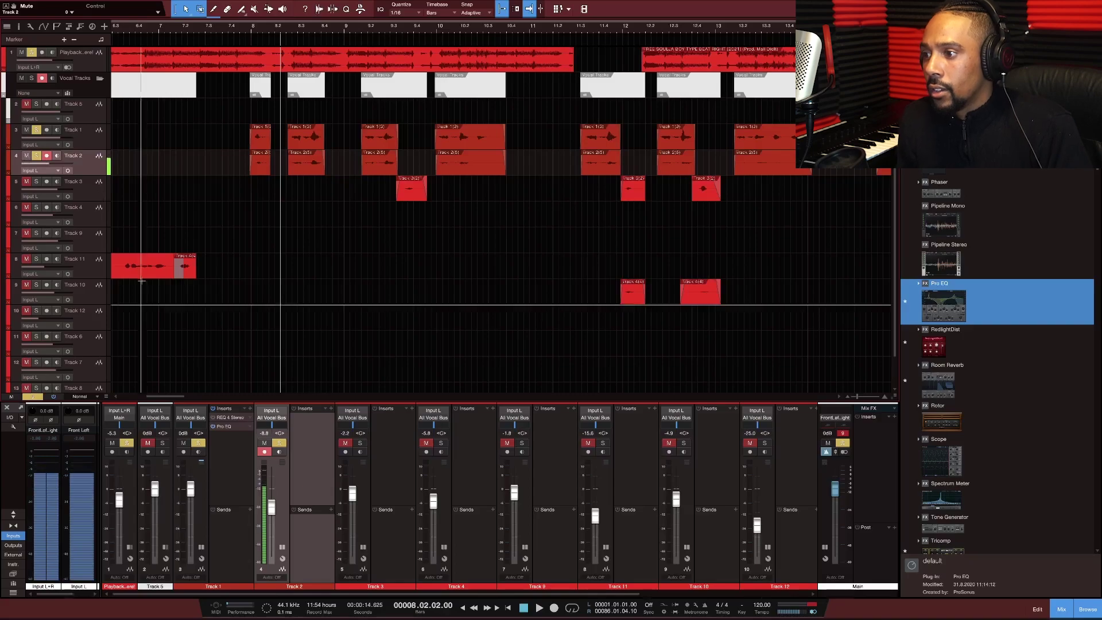
{"action": "left_click", "coordinate": [36, 156]}
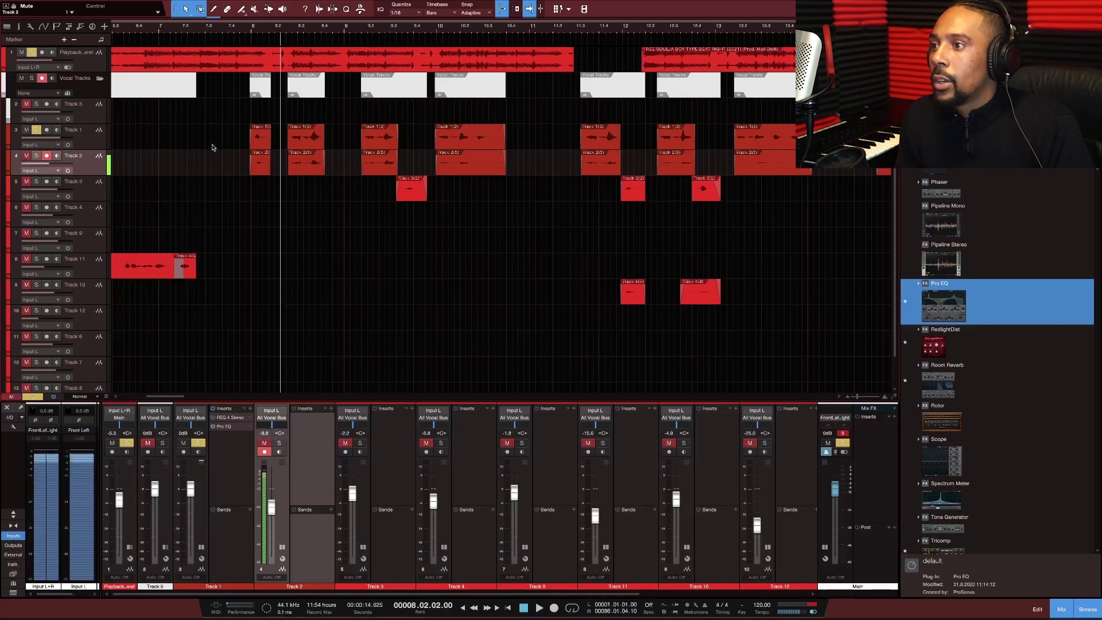
{"action": "left_click", "coordinate": [79, 142]}
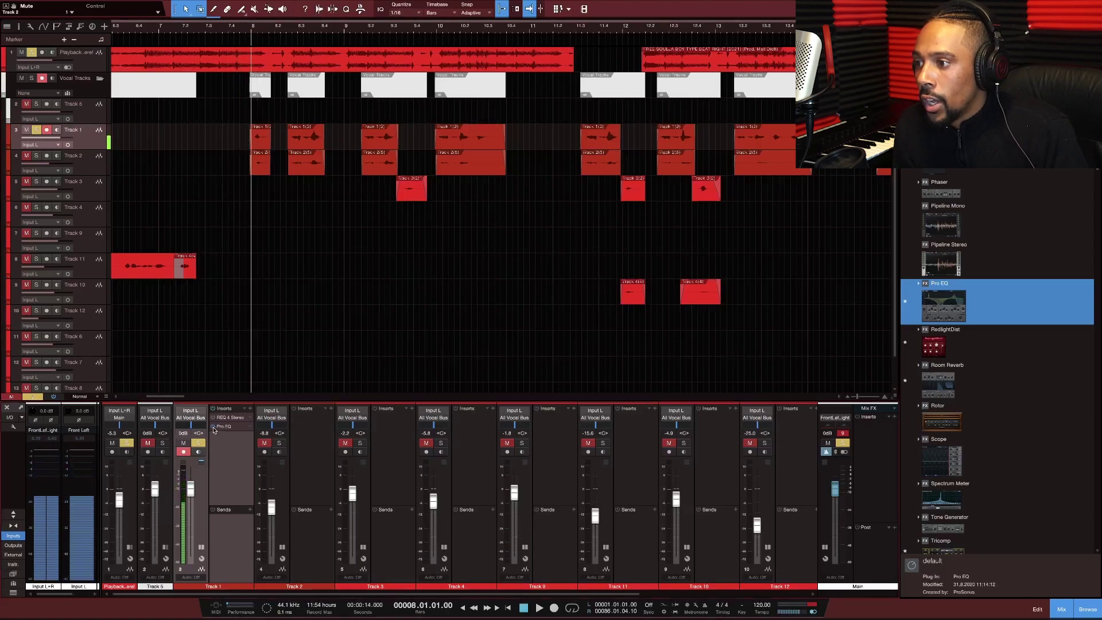
Load the Lead Vocal preset in Track 1's REQ 4 and move band 2 to -0.9 dB at 249 Hz.
{"action": "left_click", "coordinate": [227, 419]}
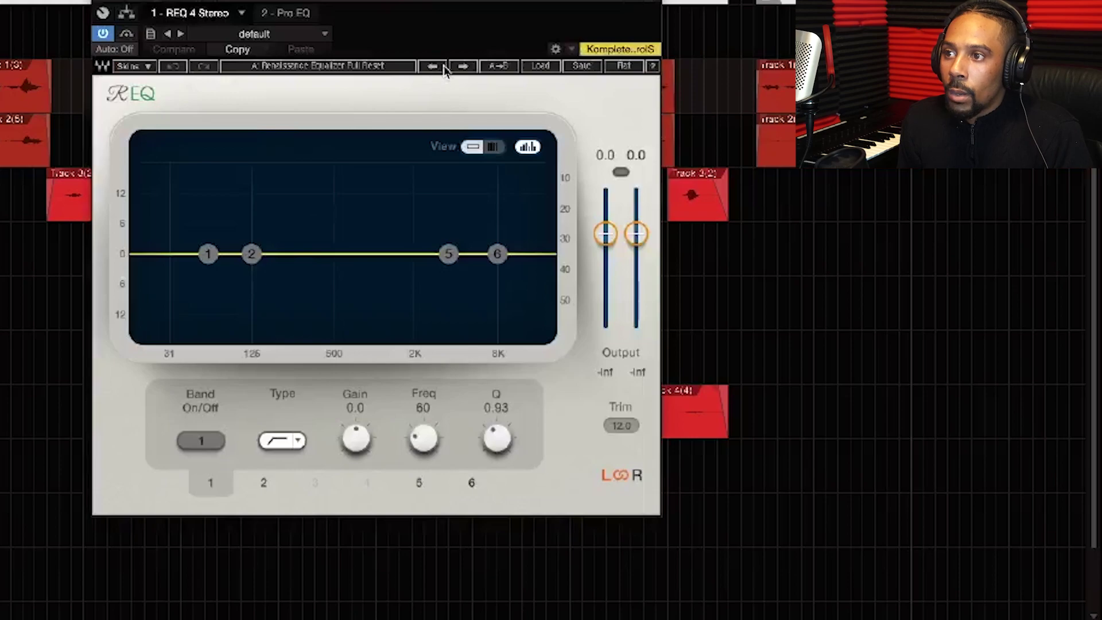
{"action": "left_click", "coordinate": [462, 67]}
{"action": "left_click", "coordinate": [462, 67]}
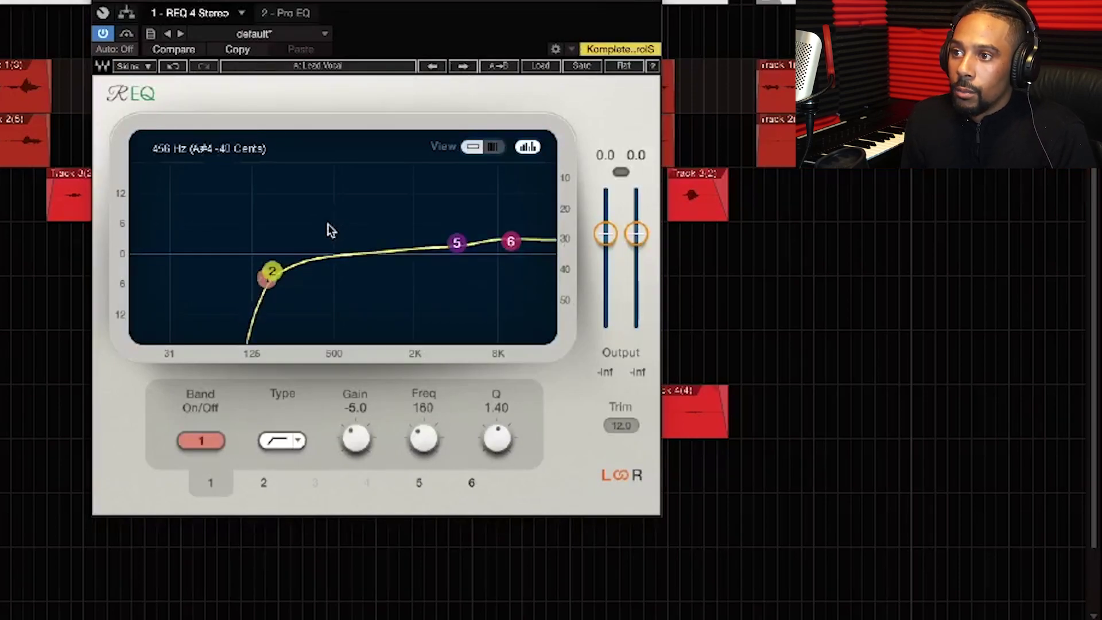
{"action": "key", "text": "space"}
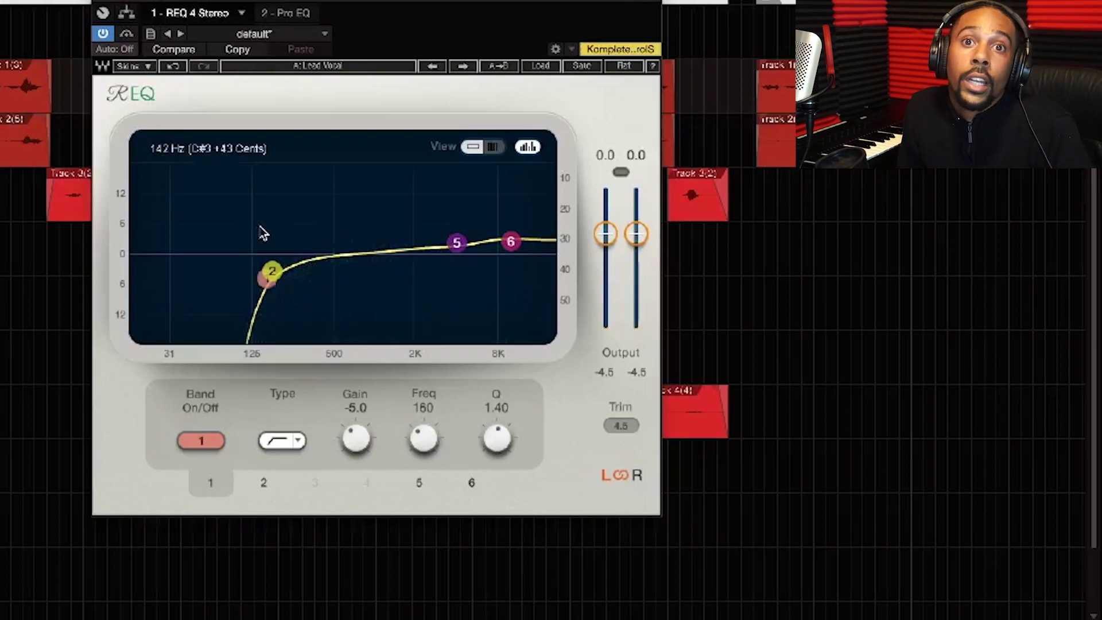
{"action": "left_click_drag", "start_coordinate": [272, 270], "coordinate": [292, 258]}
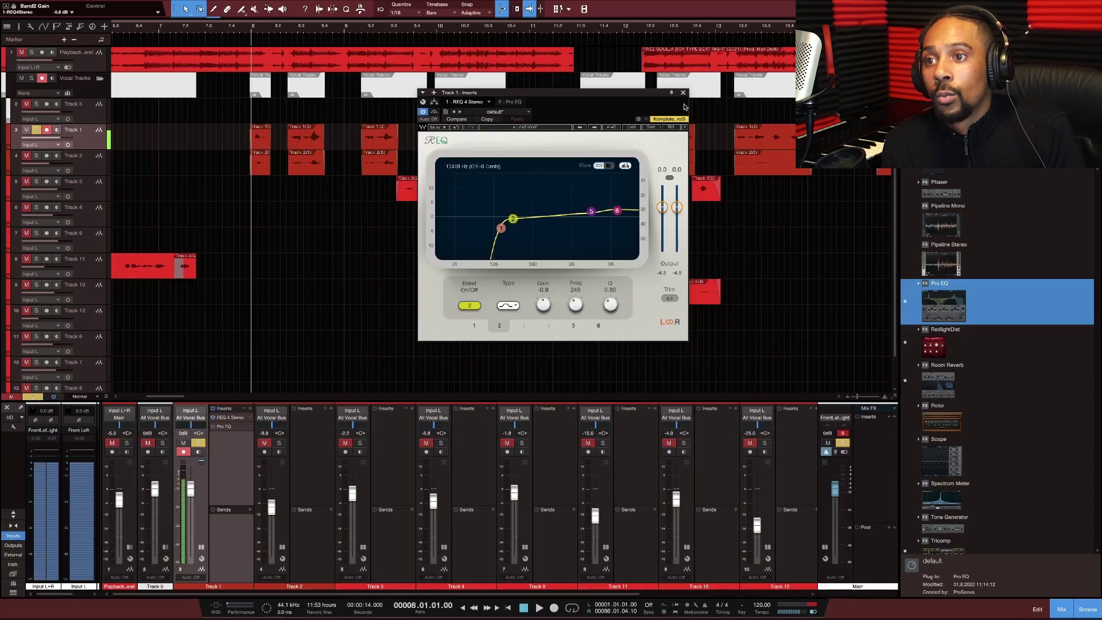
Close the REQ window, record-arm Track 2, and copy Track 1's Pro EQ onto Track 2.
{"action": "left_click", "coordinate": [683, 93]}
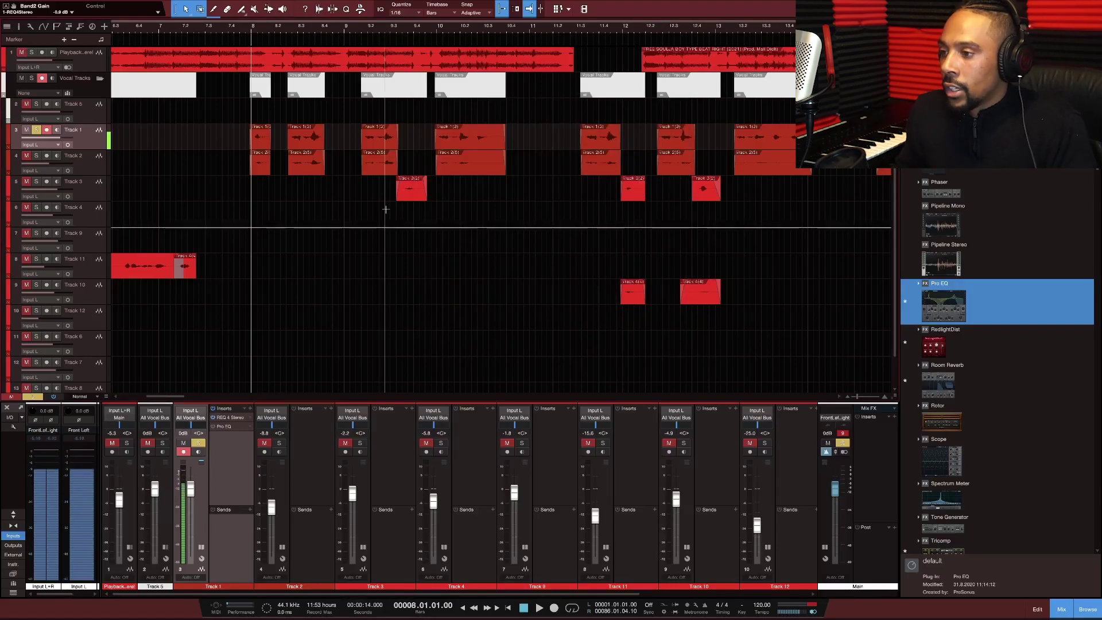
{"action": "left_click", "coordinate": [46, 156]}
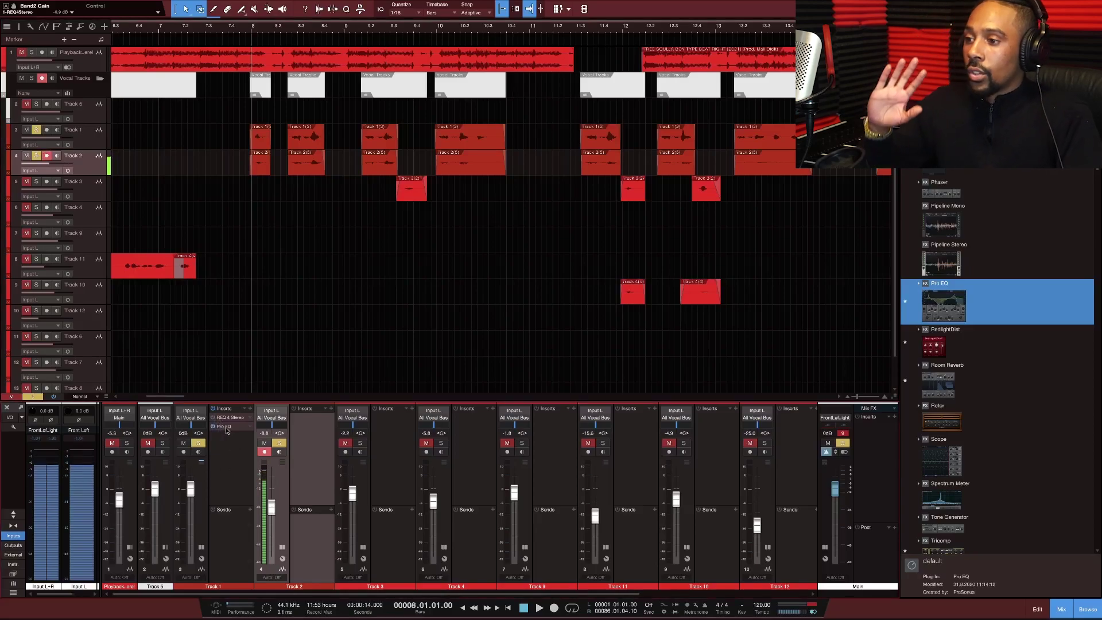
{"action": "left_click_drag", "start_coordinate": [227, 431], "coordinate": [286, 453]}
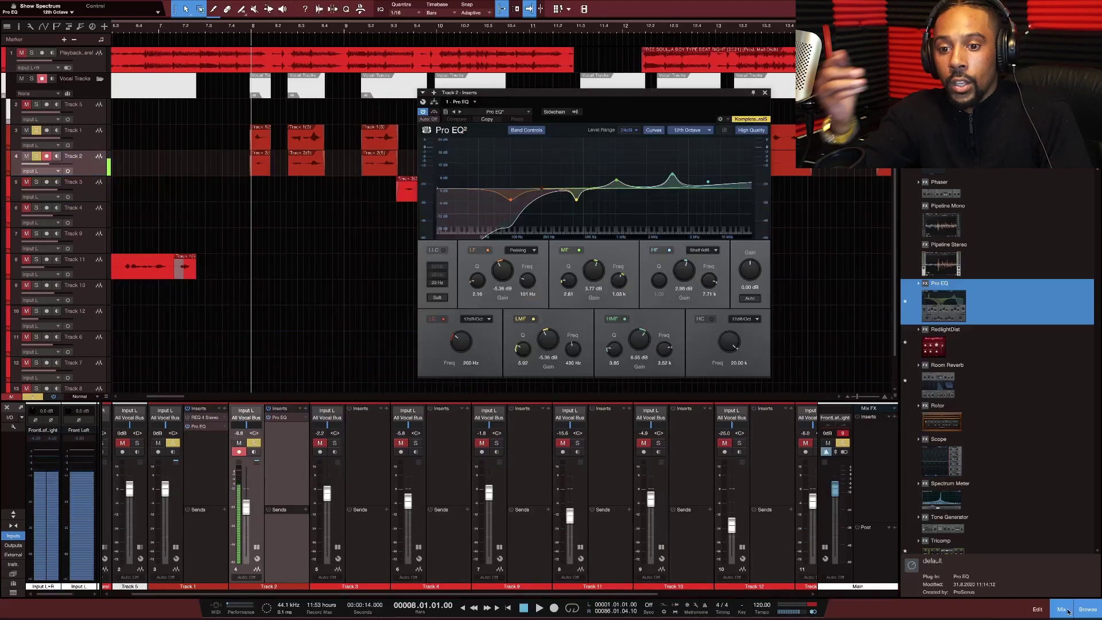
Toggle the mixer and reselect Track 2 to show its copied Pro EQ.
{"action": "left_click", "coordinate": [1068, 612]}
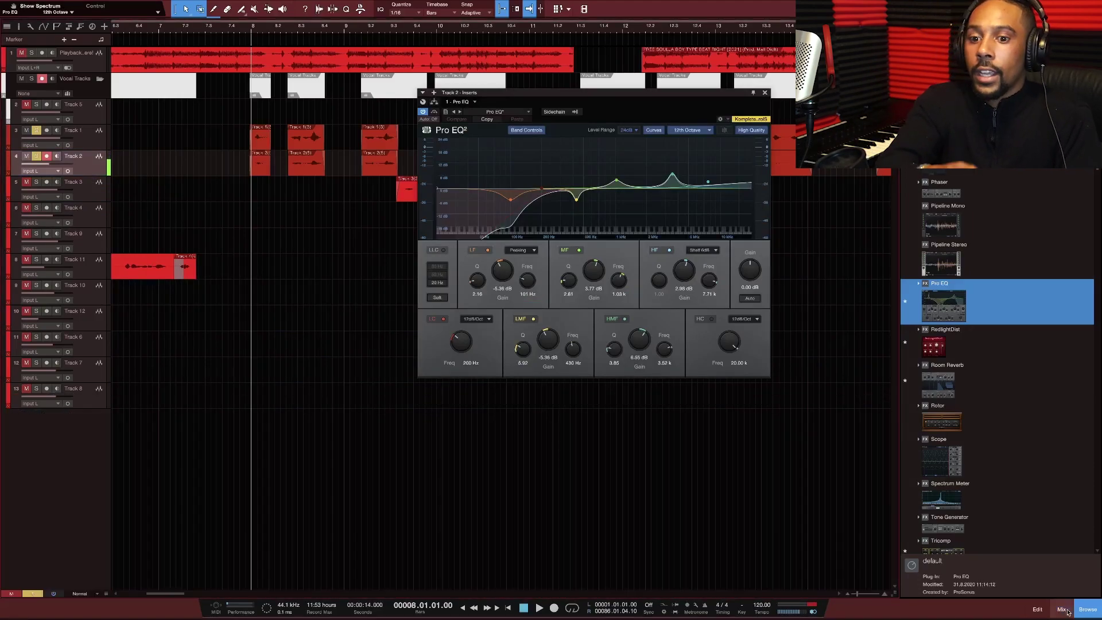
{"action": "left_click", "coordinate": [1067, 611]}
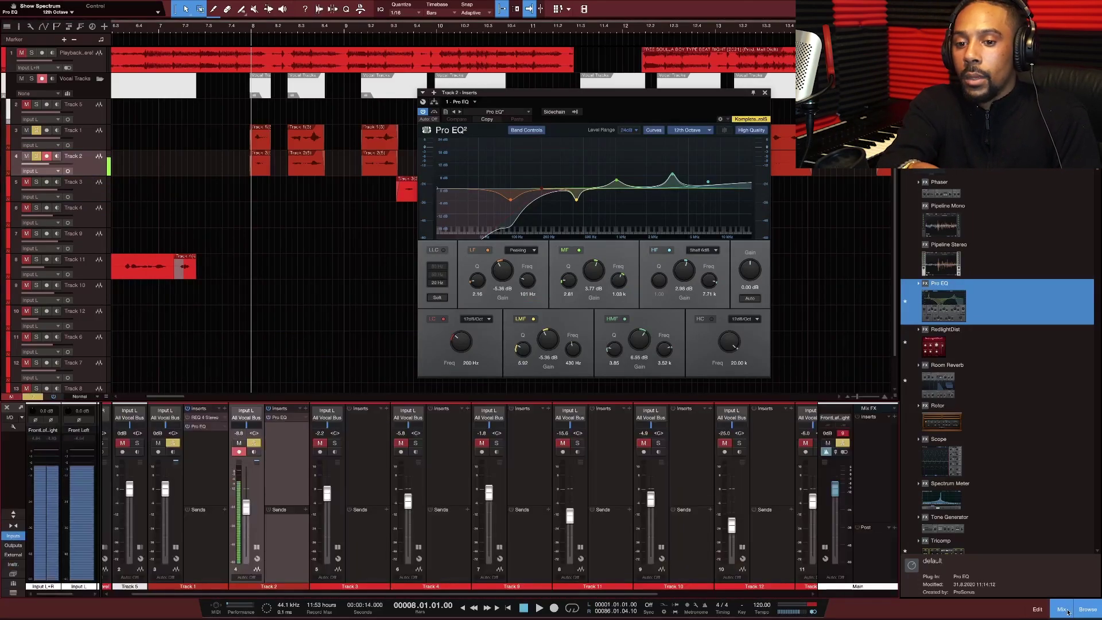
{"action": "left_click", "coordinate": [1067, 611]}
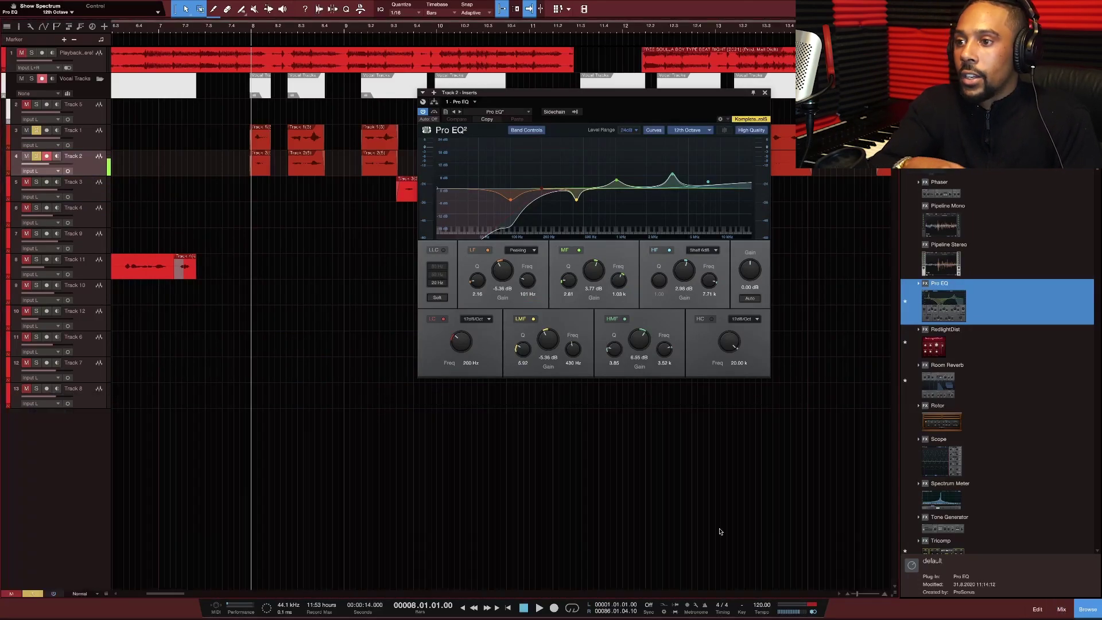
{"action": "left_click", "coordinate": [89, 192]}
{"action": "key", "text": "F3"}
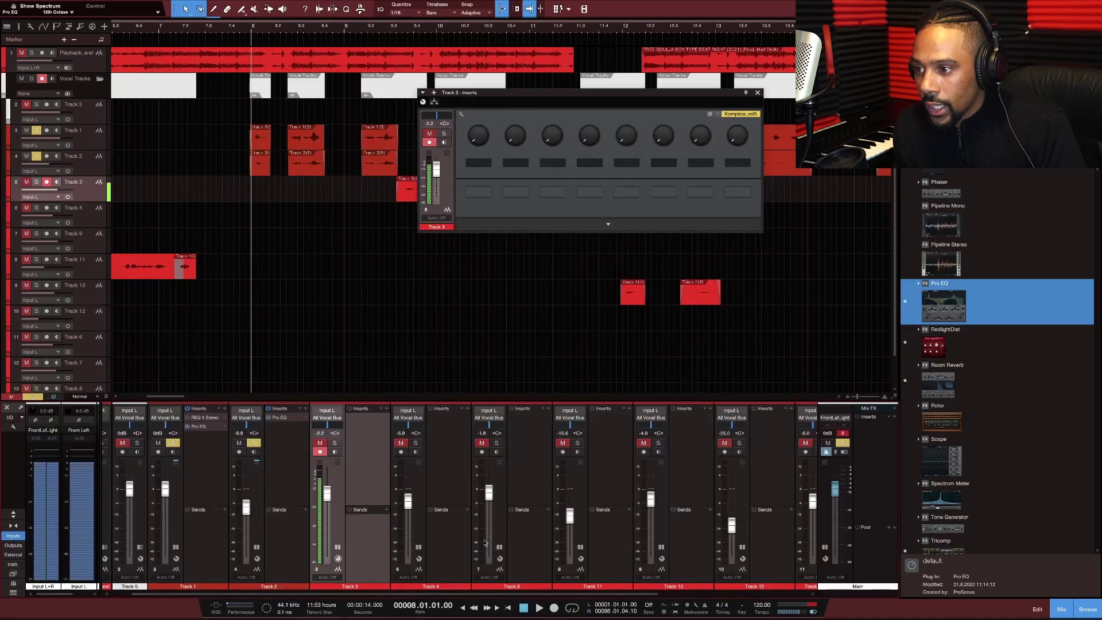
{"action": "left_click", "coordinate": [508, 498]}
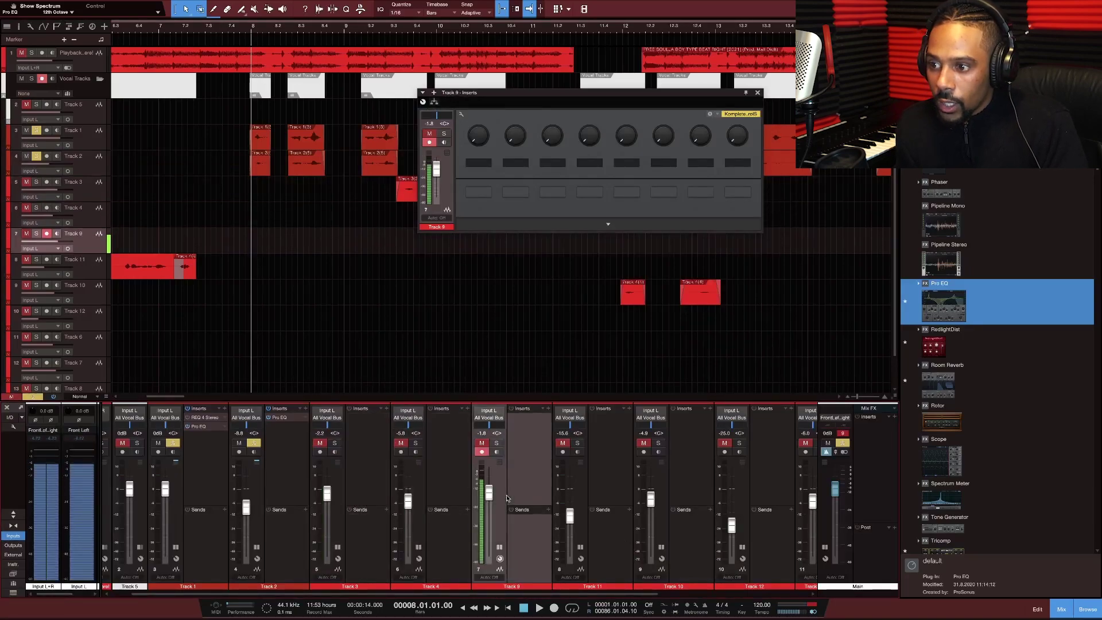
{"action": "left_click", "coordinate": [583, 489]}
{"action": "left_click", "coordinate": [259, 489]}
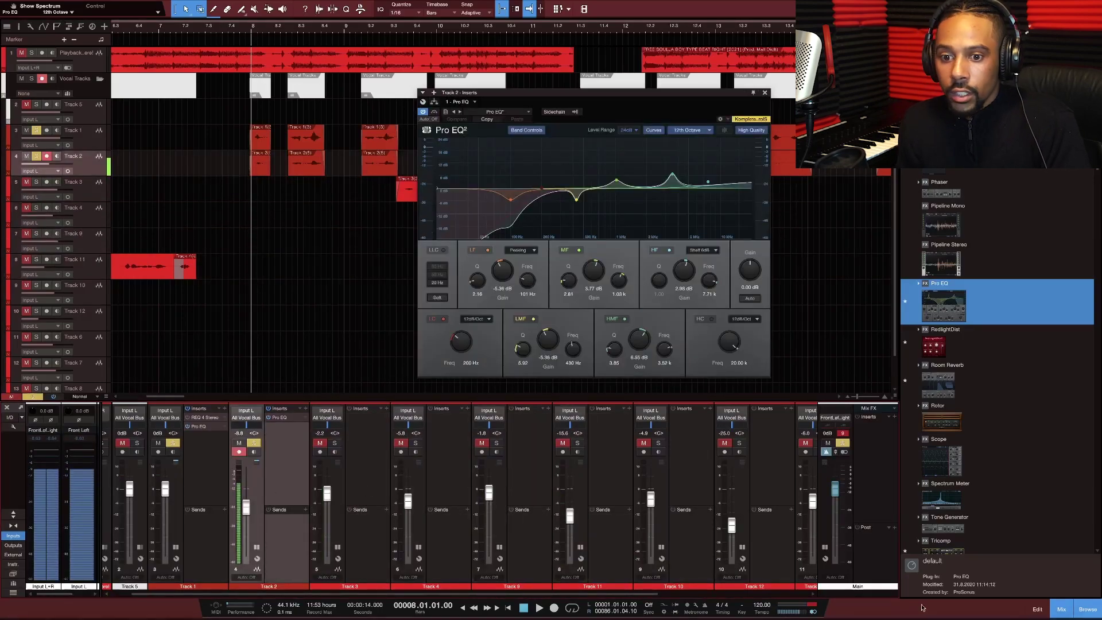
{"action": "left_click", "coordinate": [1089, 608]}
{"action": "left_click", "coordinate": [1061, 608]}
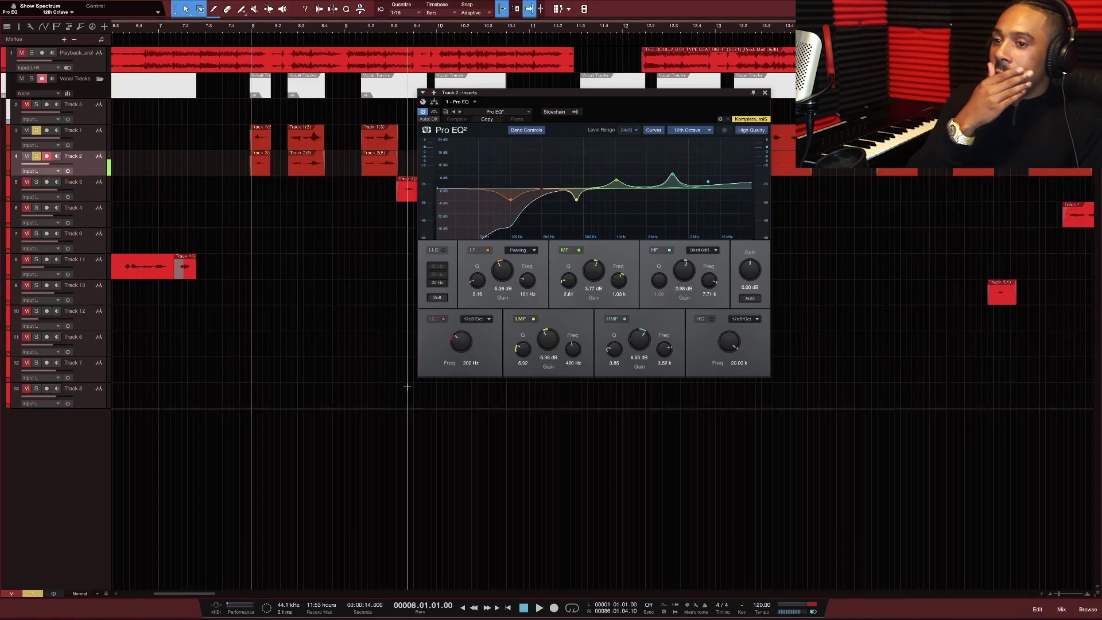
{"action": "left_click", "coordinate": [1061, 608]}
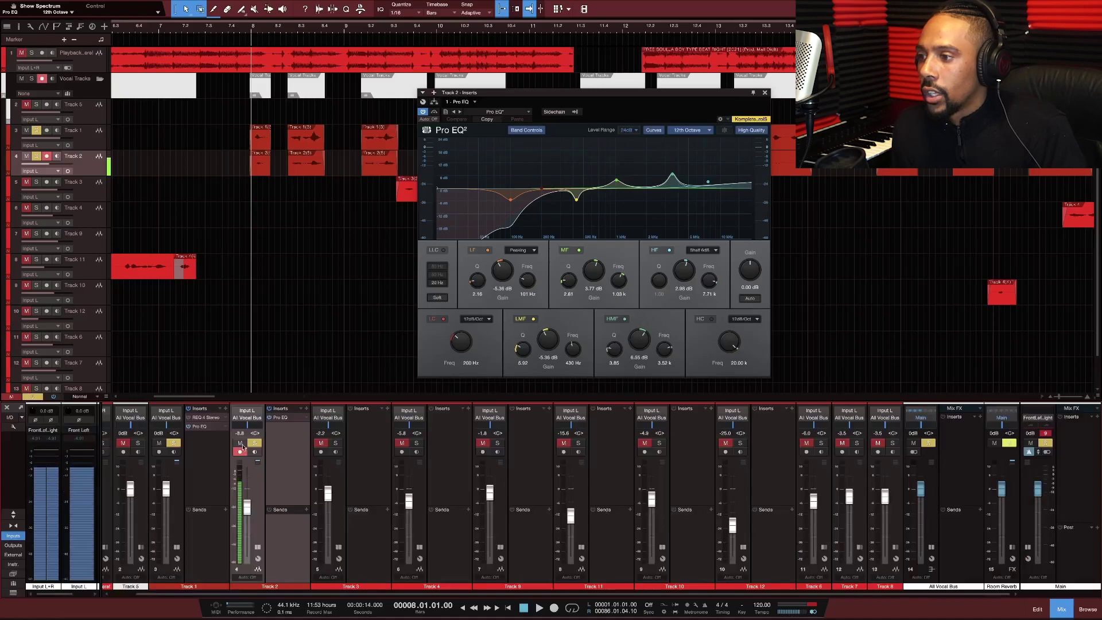
Play the song while setting Track 2's Pro EQ output gain to 1.98 dB.
{"action": "scroll", "coordinate": [551, 546], "scroll_direction": "left", "scroll_amount": 2}
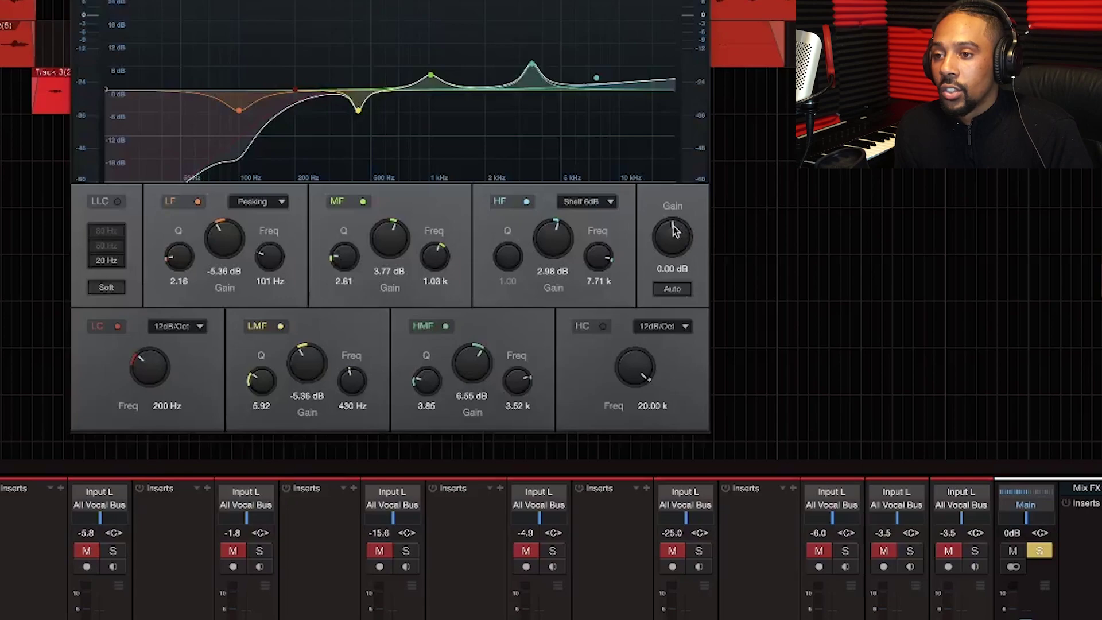
{"action": "key", "text": "space"}
{"action": "left_click_drag", "start_coordinate": [659, 239], "coordinate": [675, 232]}
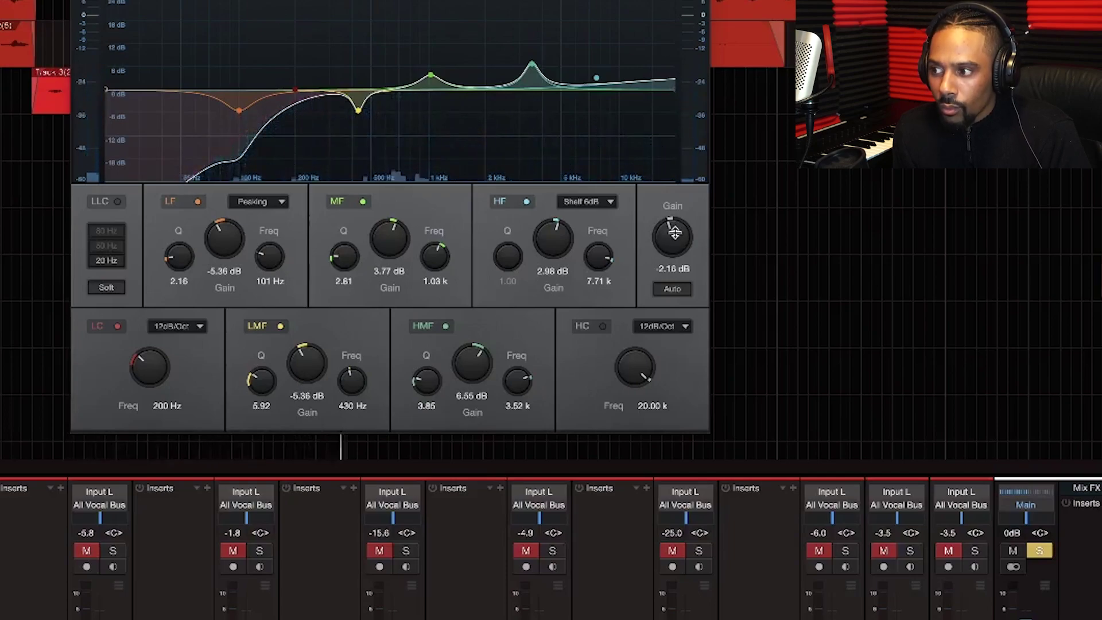
{"action": "key", "text": "space"}
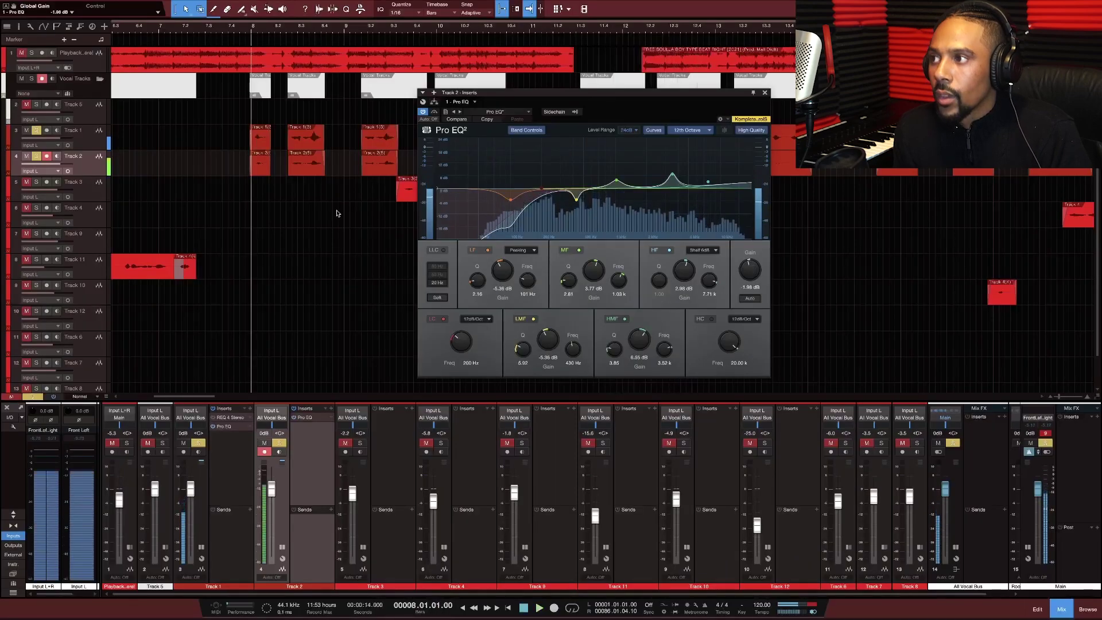
Solo the Playback track, play from bar 8, stop, and save the song.
{"action": "left_click", "coordinate": [31, 52]}
{"action": "key", "text": "space"}
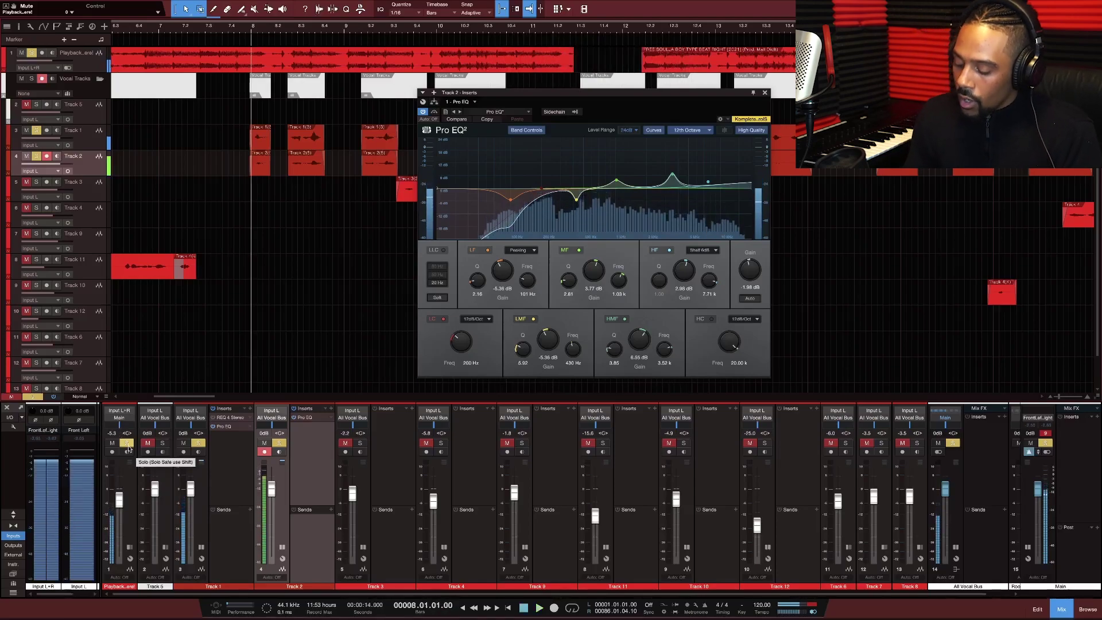
{"action": "key", "text": "space"}
{"action": "key", "text": "ctrl+s"}
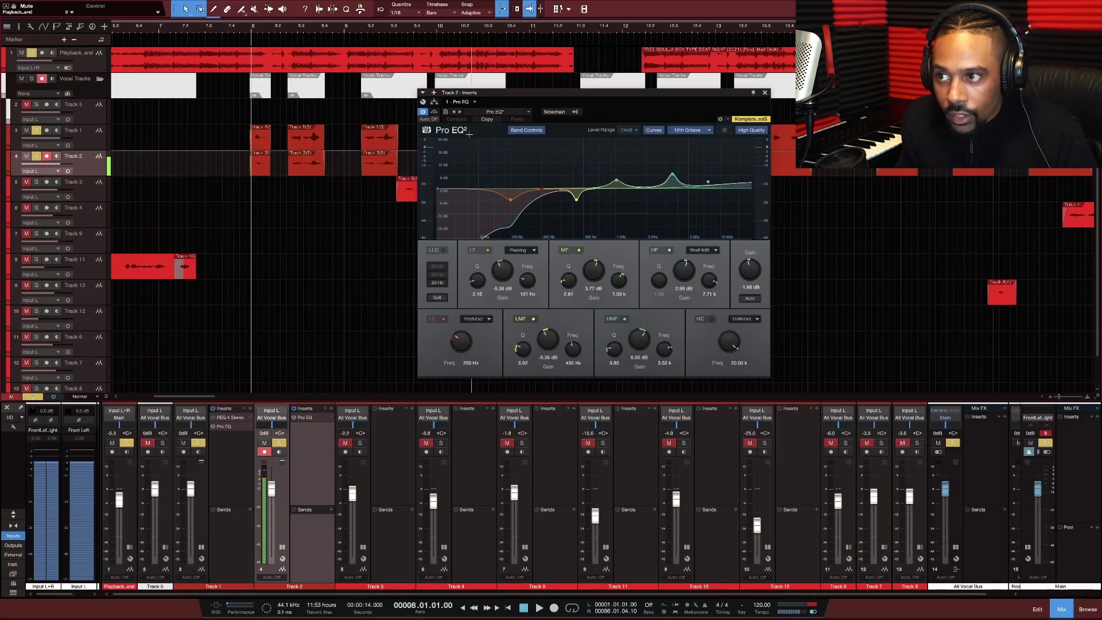
Store the Pro EQ curve as preset 'Soulja Boy Type' in the Vocal subfolder.
{"action": "left_click", "coordinate": [446, 113]}
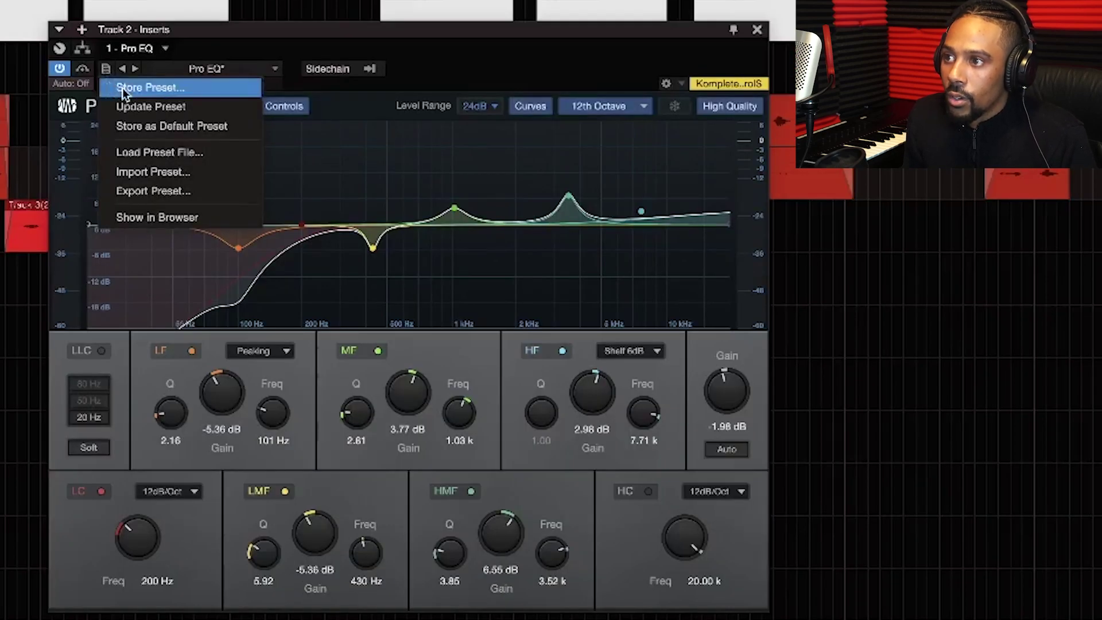
{"action": "left_click", "coordinate": [122, 88]}
{"action": "key", "text": "BackSpace"}
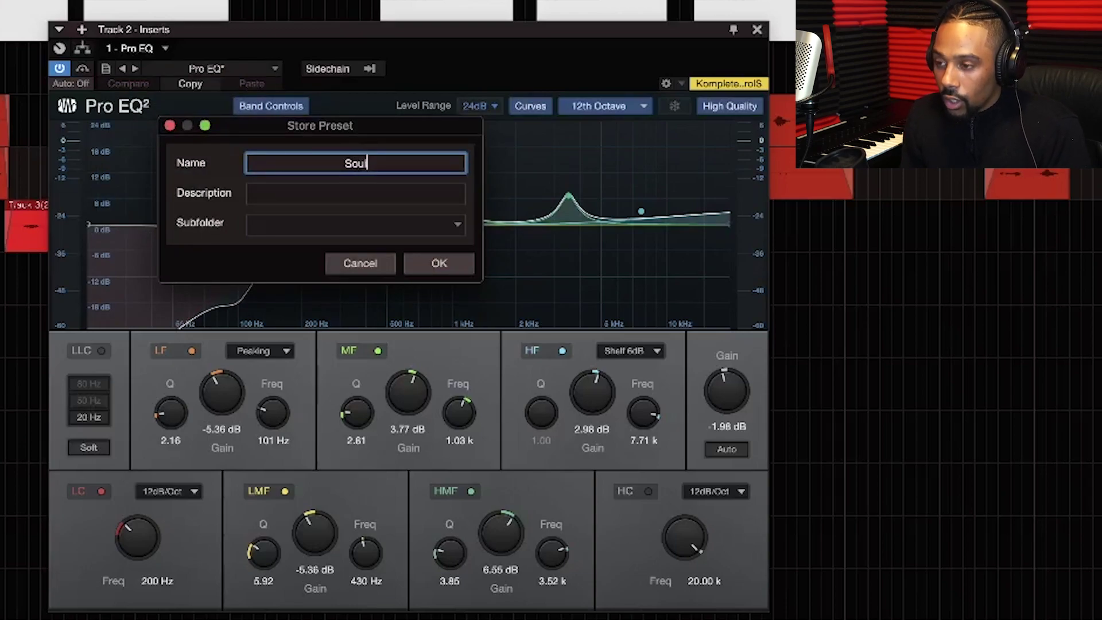
{"action": "type", "text": "Soulja Boy Type"}
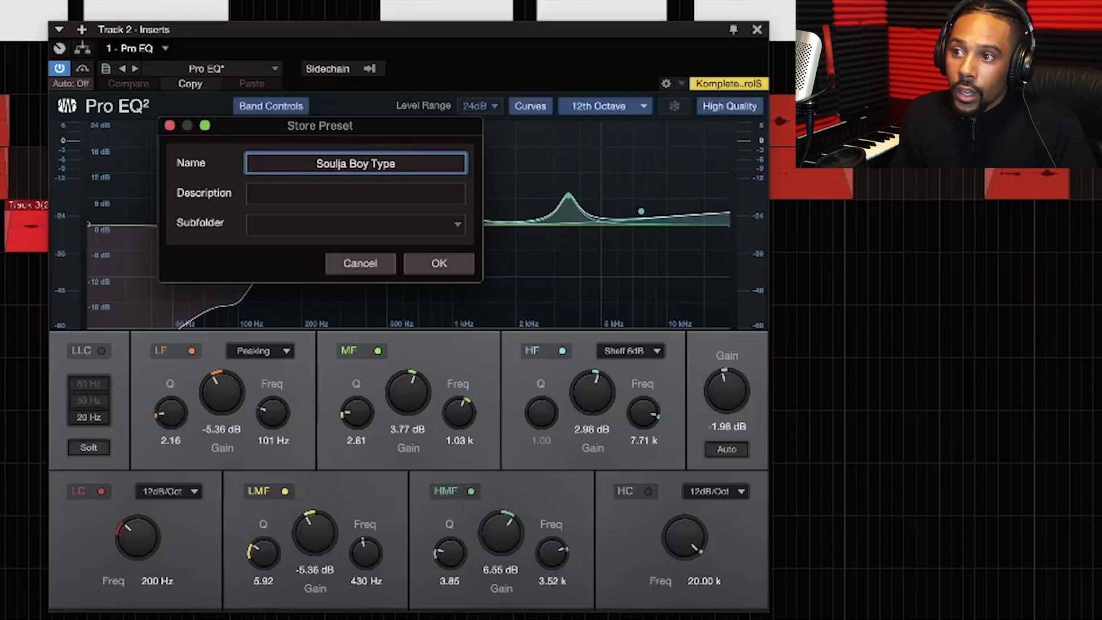
{"action": "left_click", "coordinate": [458, 232]}
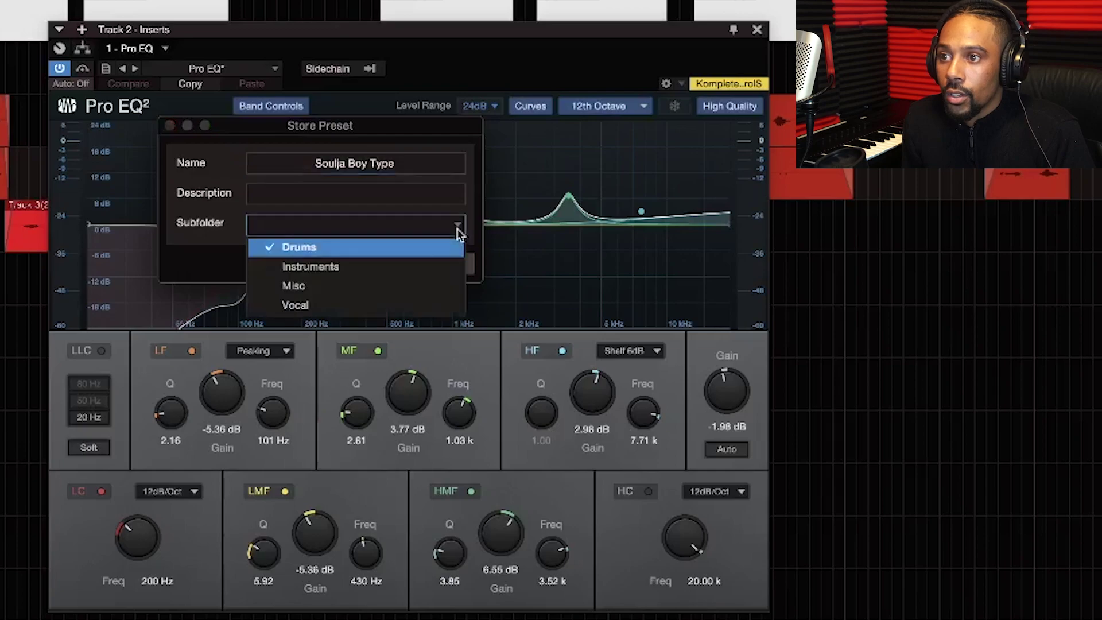
{"action": "left_click", "coordinate": [329, 308]}
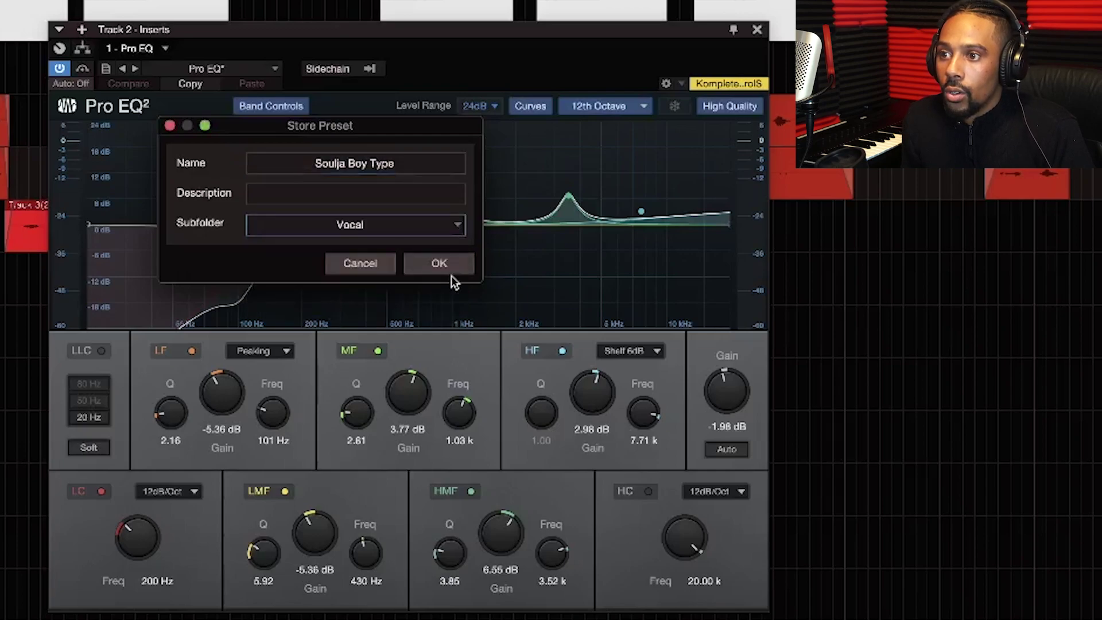
{"action": "left_click", "coordinate": [440, 264]}
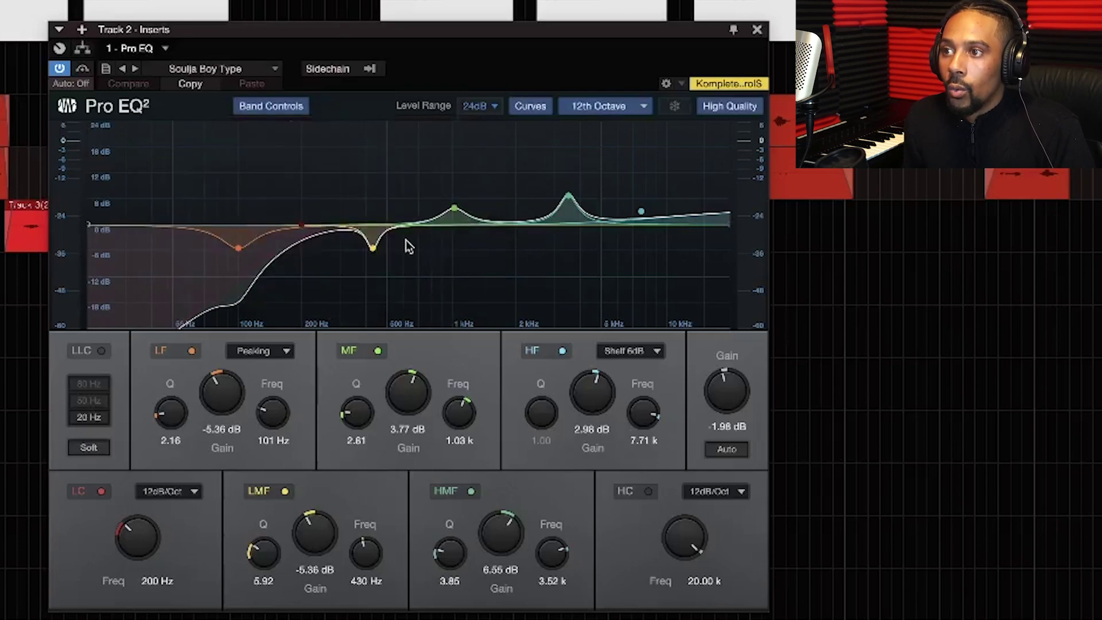
Reload 'Soulja Boy Type' from the Vocal preset folder and close the Pro EQ.
{"action": "left_click", "coordinate": [273, 74]}
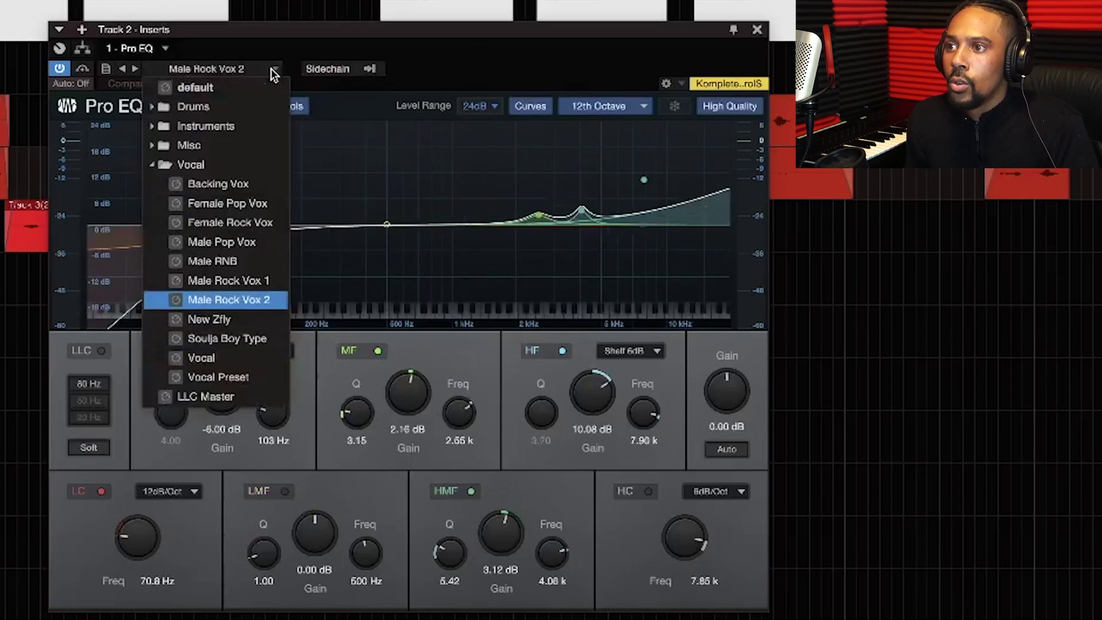
{"action": "left_click", "coordinate": [153, 167]}
{"action": "left_click", "coordinate": [154, 168]}
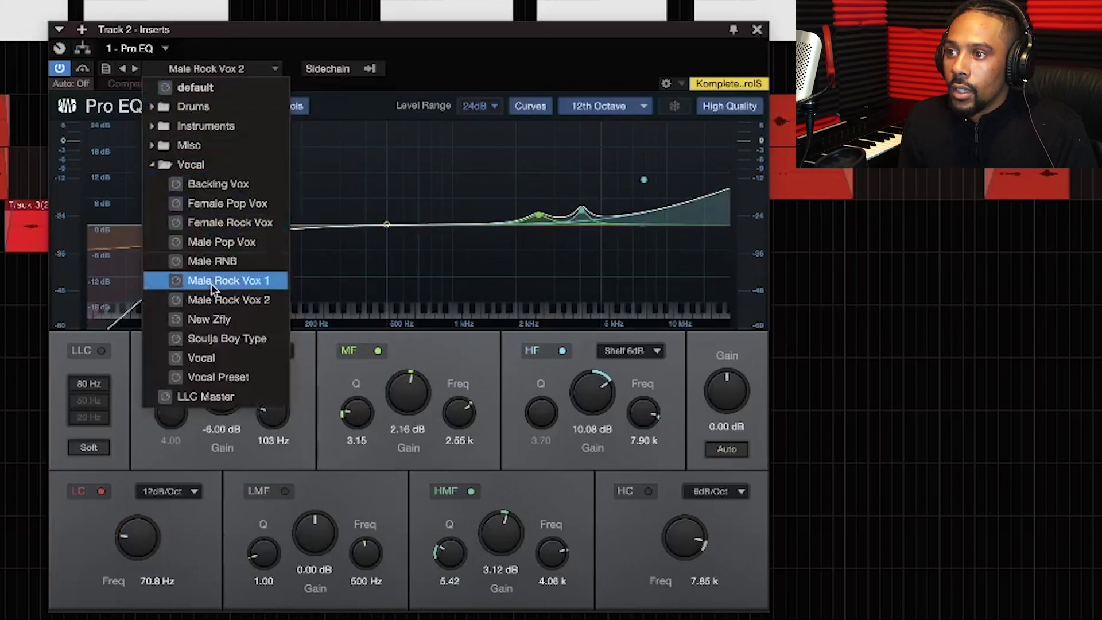
{"action": "left_click", "coordinate": [213, 341]}
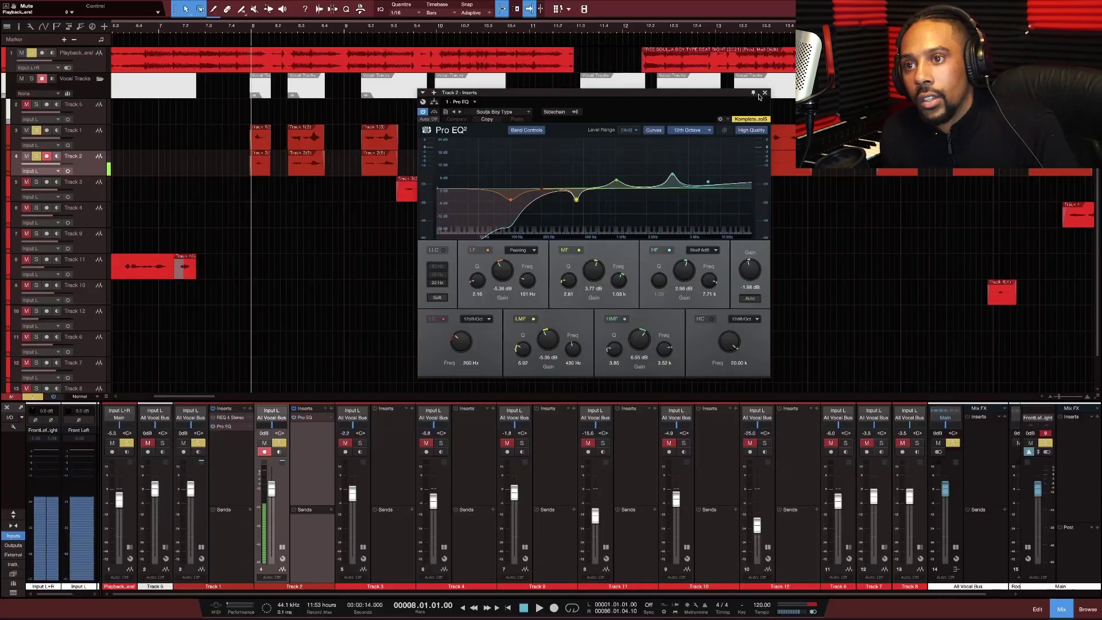
{"action": "left_click", "coordinate": [757, 29]}
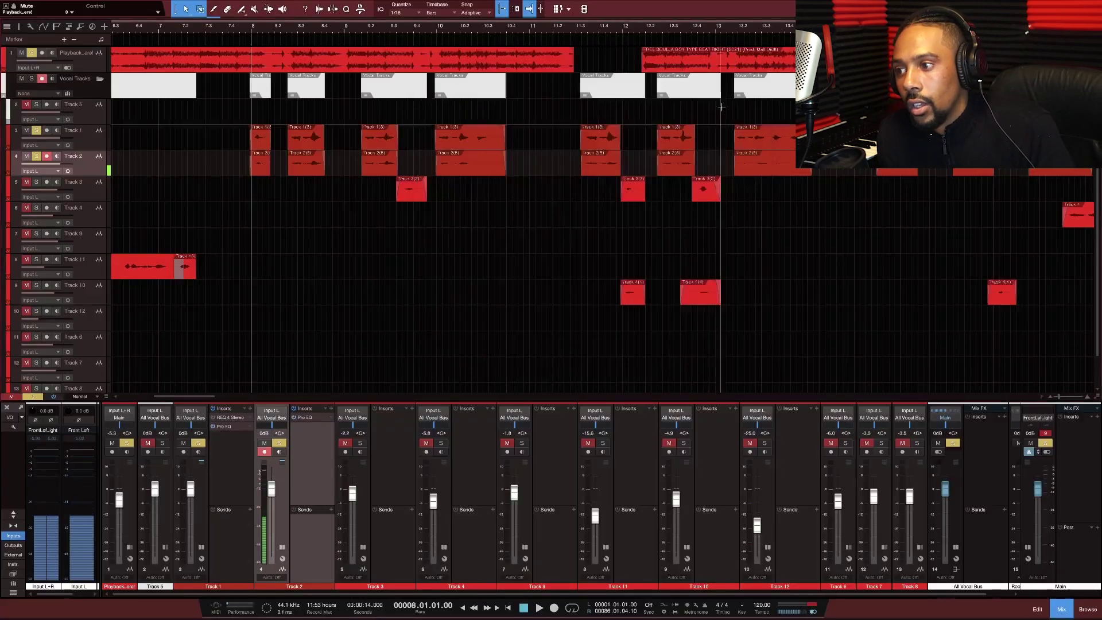
Select Track 1 and open its REQ 4 Stereo plugin window.
{"action": "left_click", "coordinate": [214, 422]}
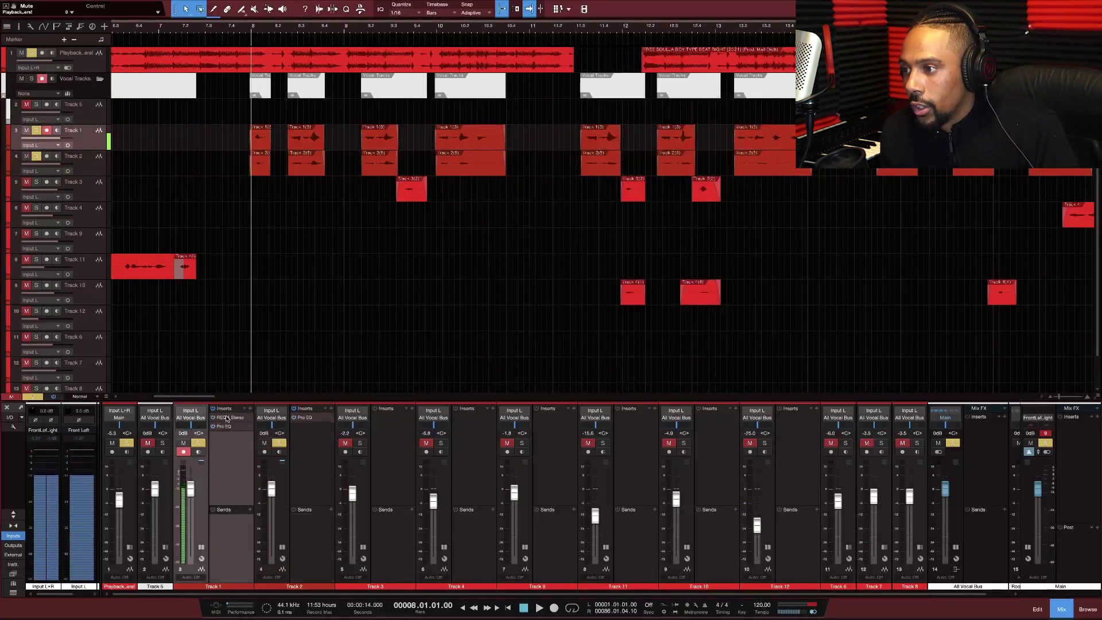
{"action": "left_click", "coordinate": [227, 418]}
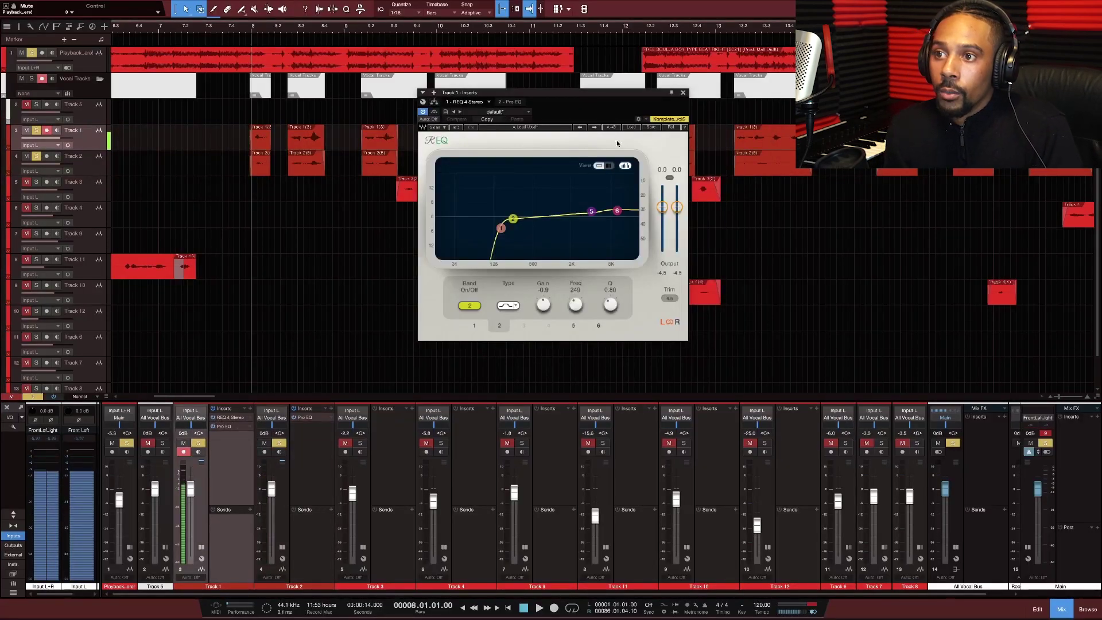
{"action": "left_click", "coordinate": [651, 127]}
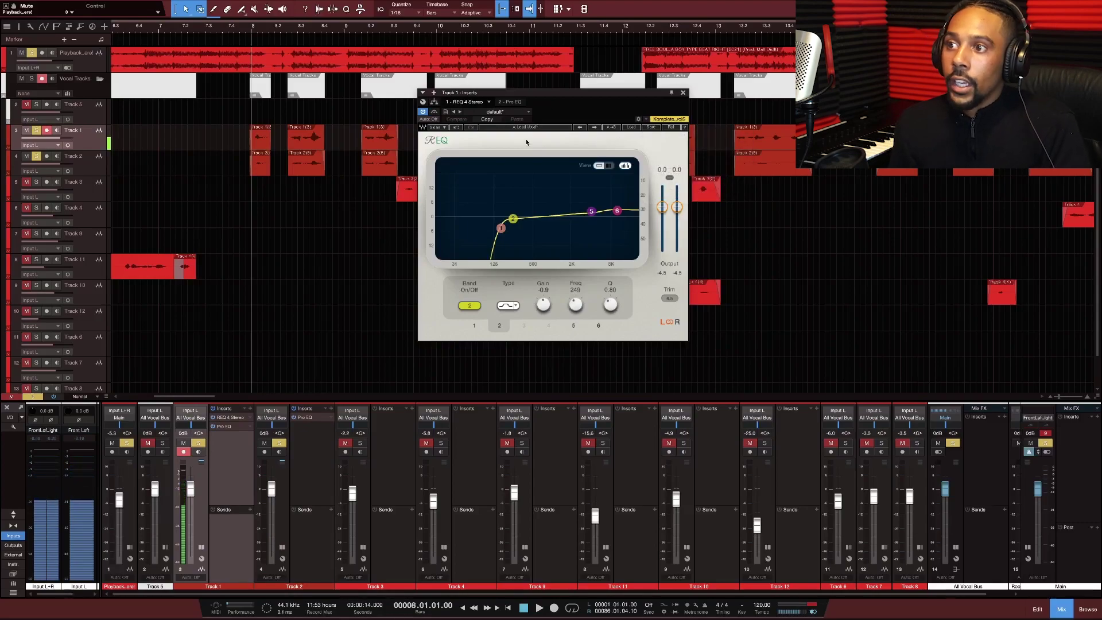
Store the REQ 4 settings as a preset named 'Soulja Boy'.
{"action": "left_click", "coordinate": [446, 113]}
{"action": "left_click", "coordinate": [467, 126]}
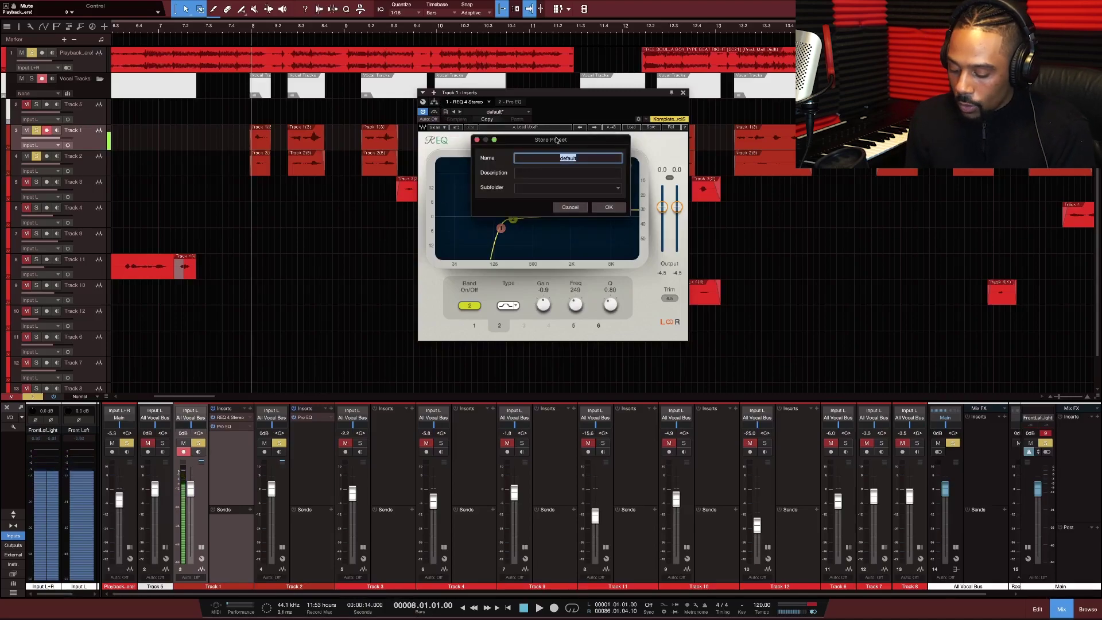
{"action": "type", "text": "Soul"}
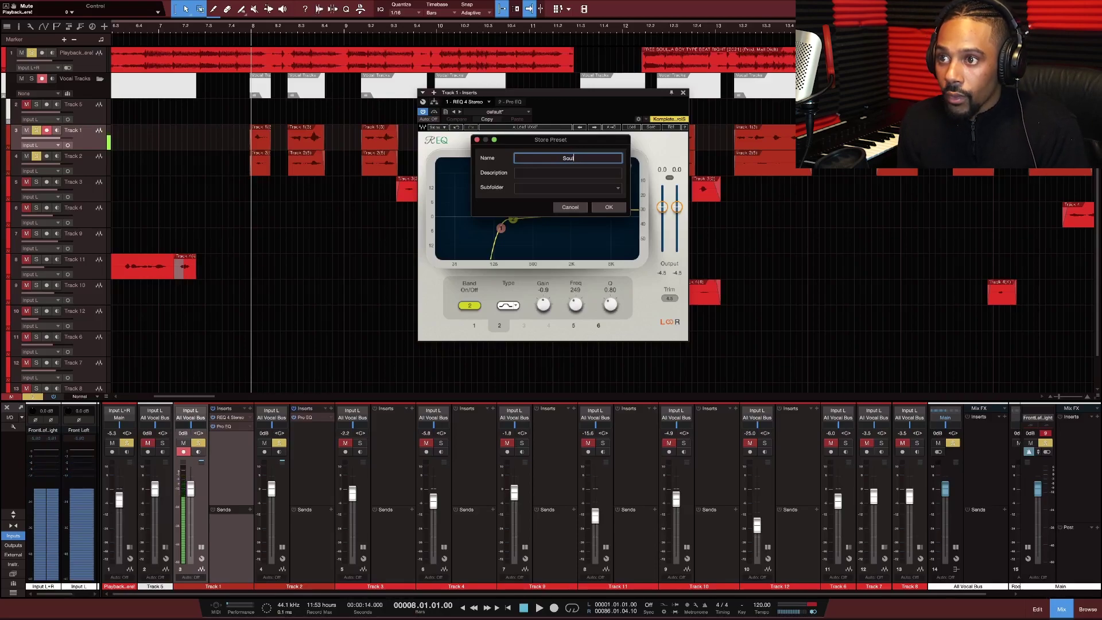
{"action": "type", "text": "ja "}
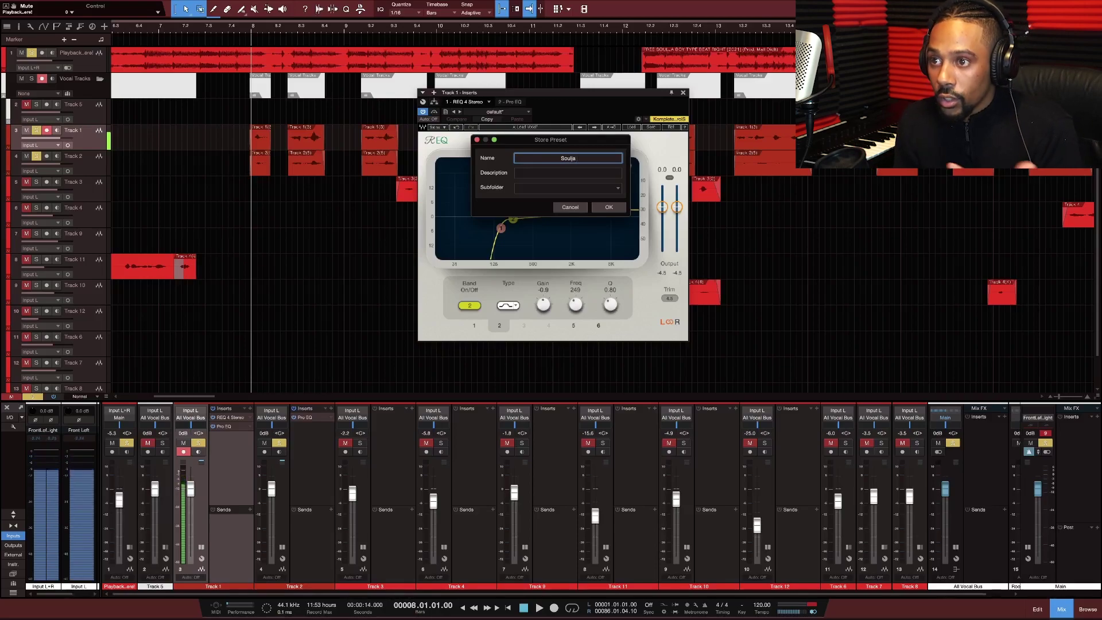
{"action": "type", "text": "Boy"}
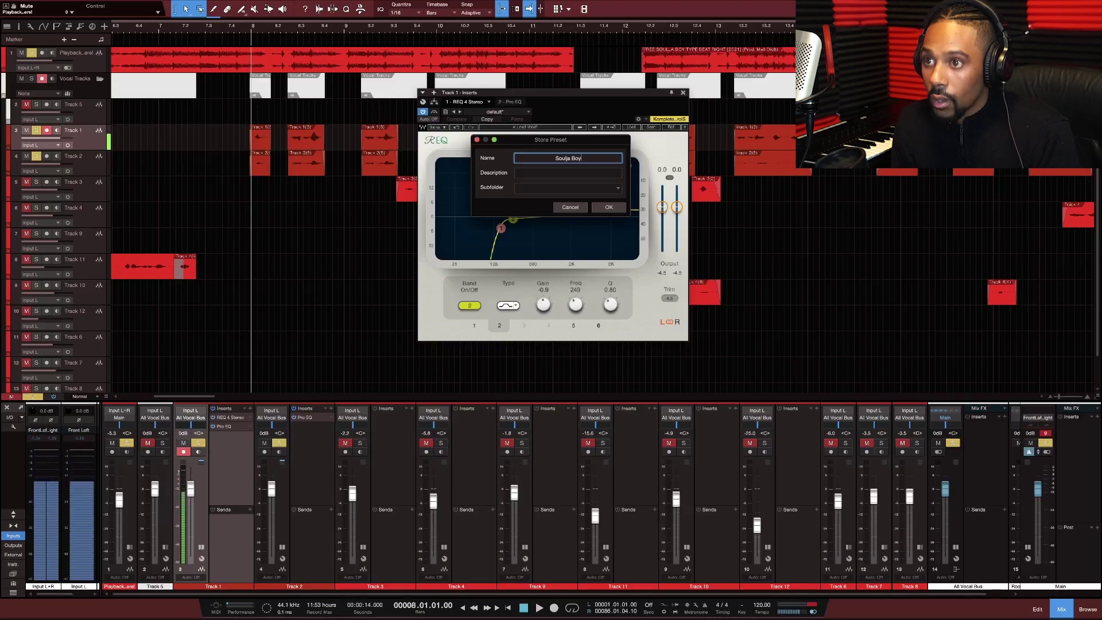
{"action": "left_click", "coordinate": [613, 189]}
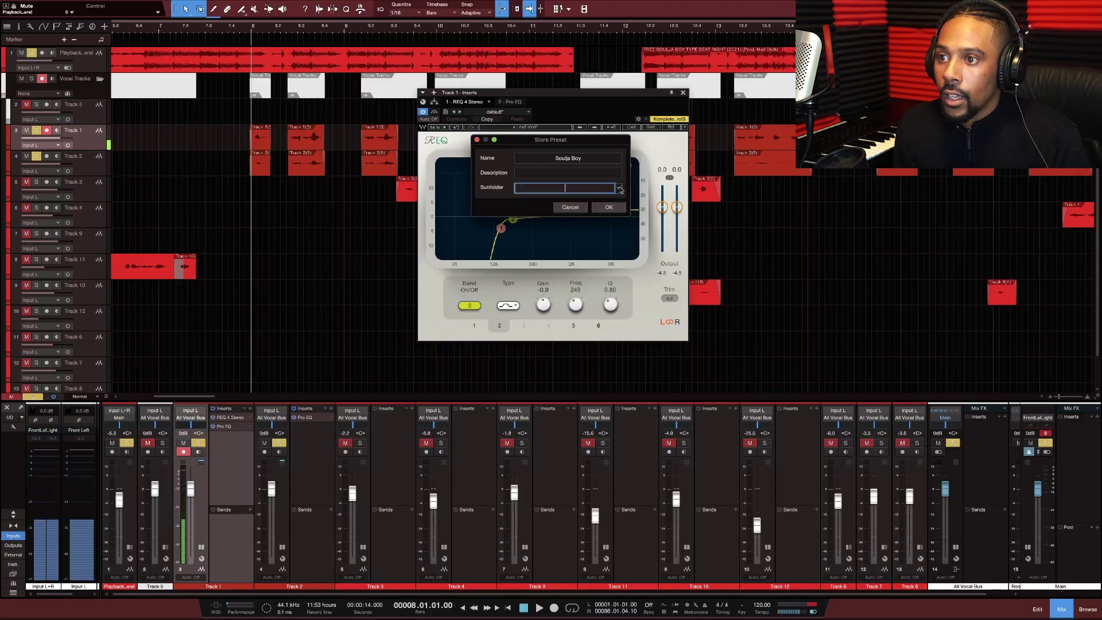
{"action": "left_click", "coordinate": [609, 207]}
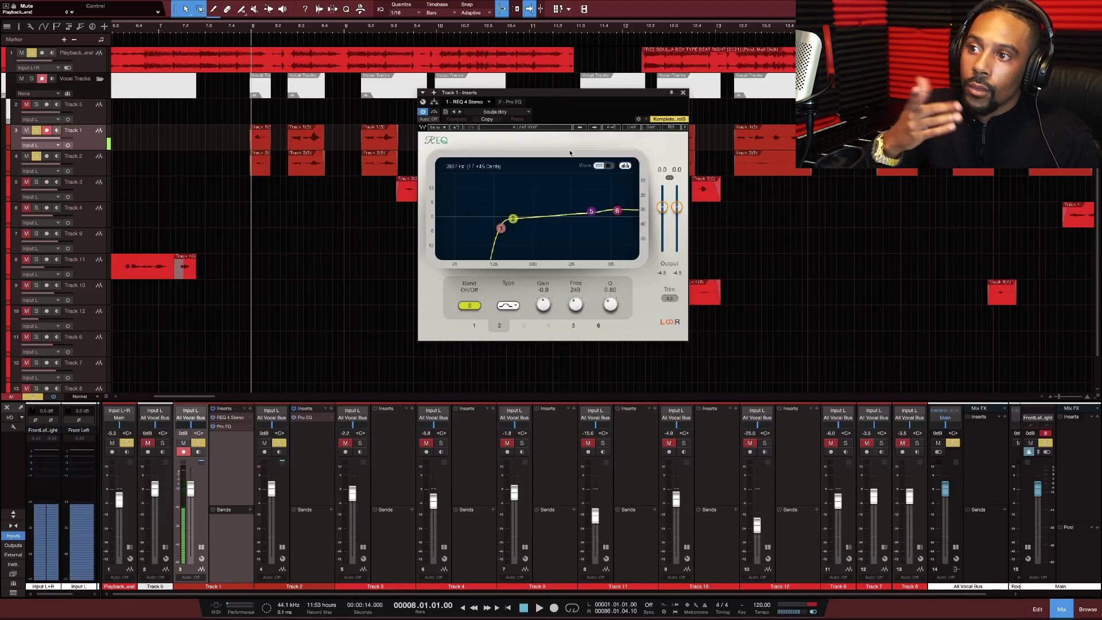
Check 'Soulja Boy' in the preset list, then close the REQ window.
{"action": "left_click", "coordinate": [526, 113]}
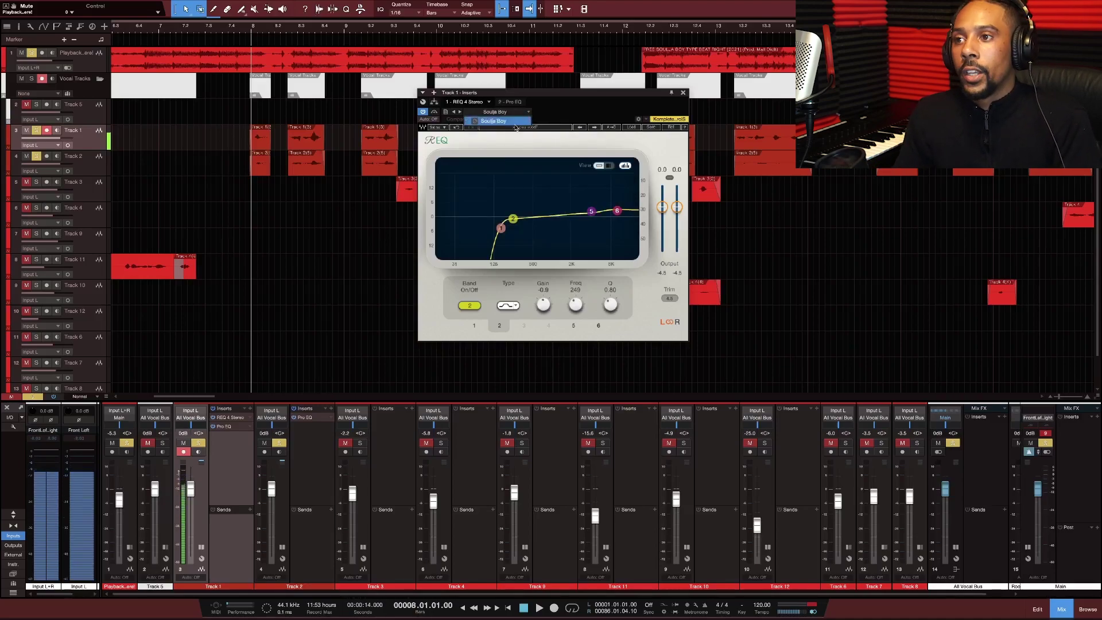
{"action": "left_click", "coordinate": [511, 121]}
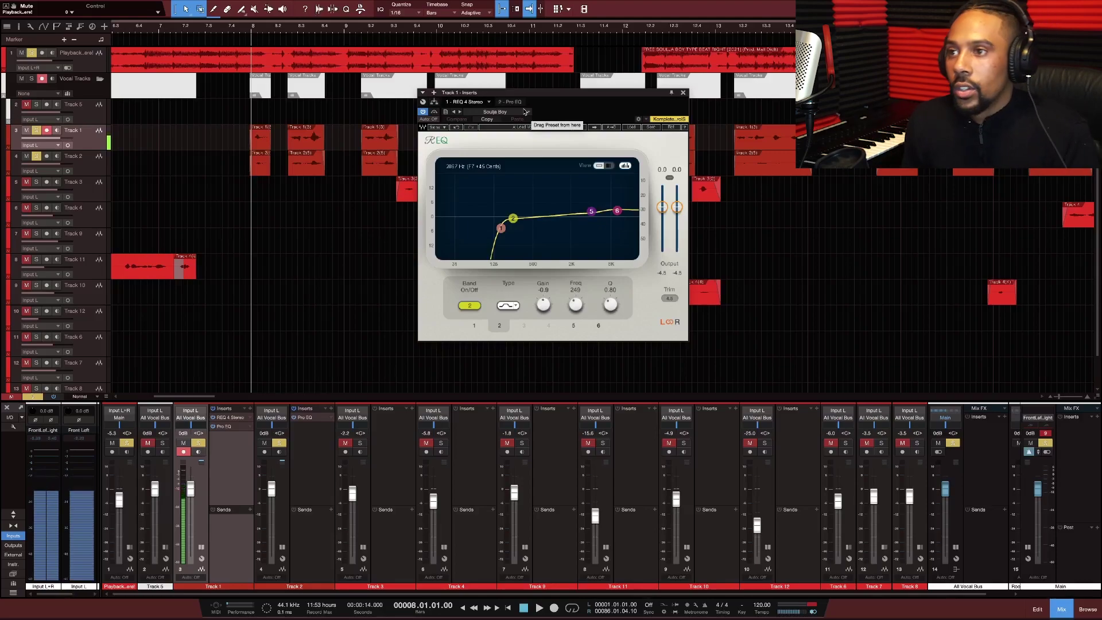
{"action": "left_click", "coordinate": [683, 93]}
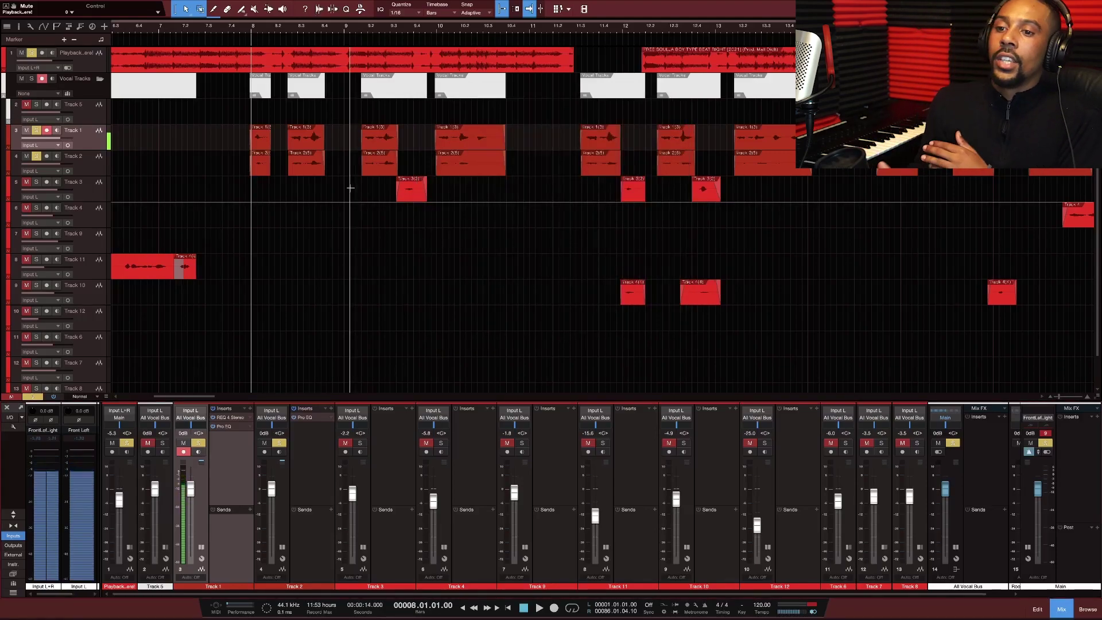